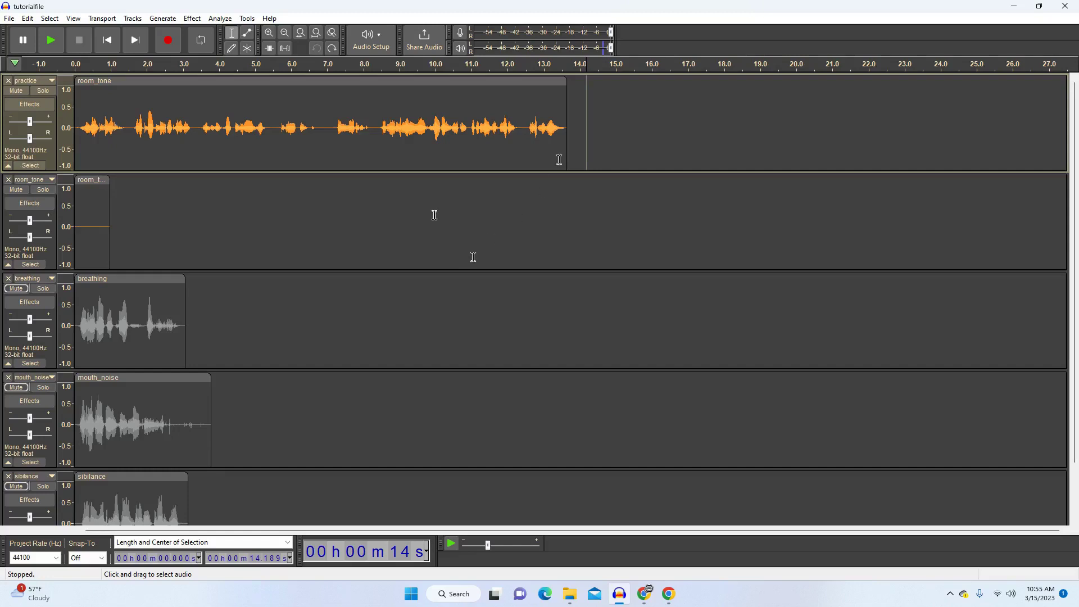
- Pad the voice clip with room tone pasted after its end and at the track start
right_click(602, 137)
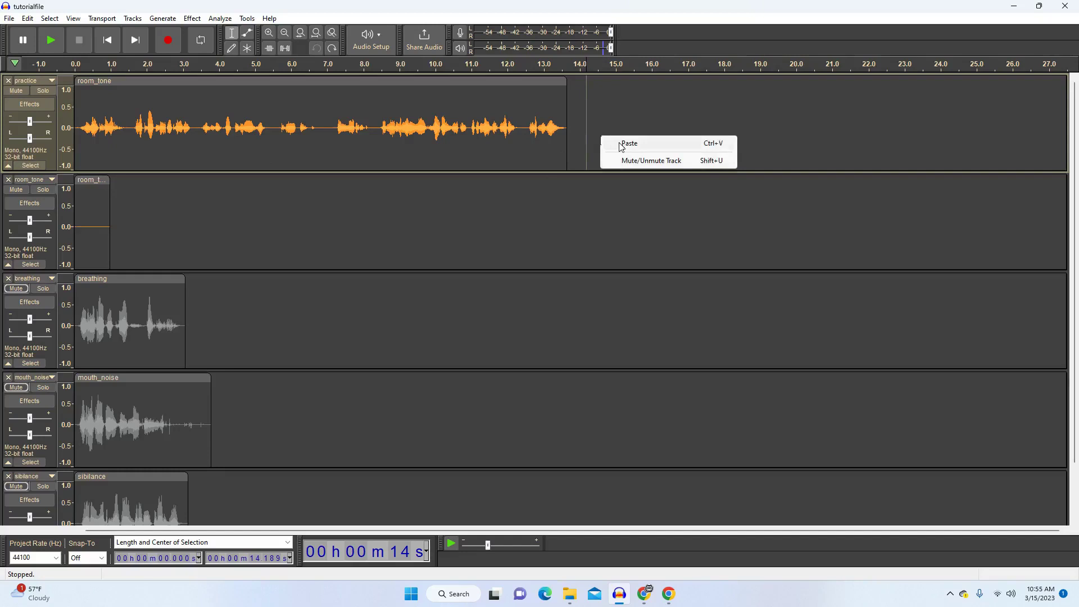
left_click(624, 144)
left_click_drag(584, 83, 631, 85)
right_click(98, 114)
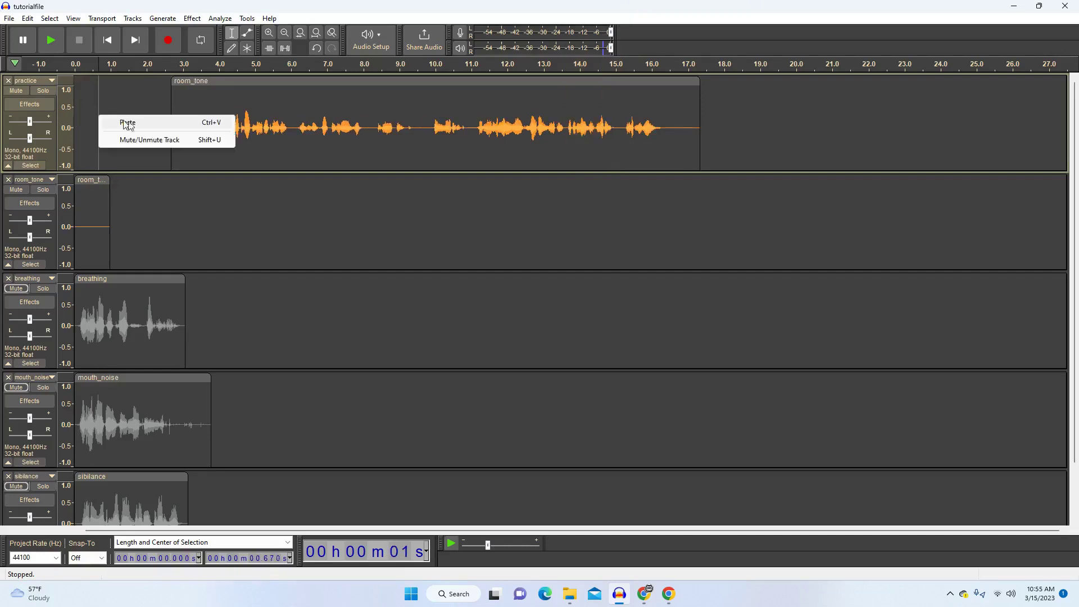
left_click(129, 123)
left_click_drag(224, 83, 160, 81)
- Join the adjacent clips into one room_tone.1 clip and mute the room_tone track
left_click(135, 153)
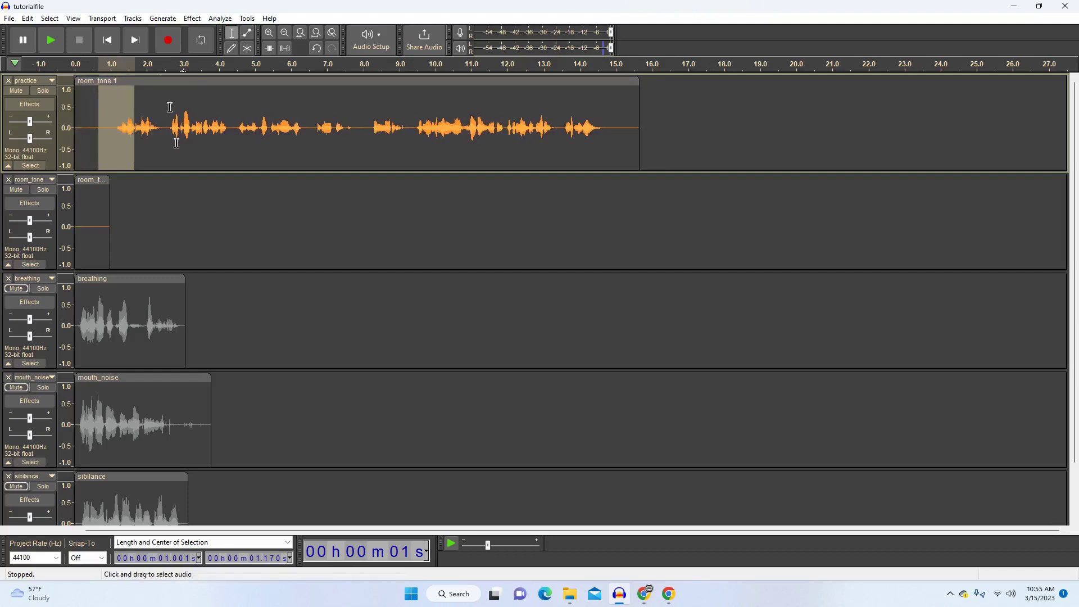
left_click(182, 211)
left_click(22, 193)
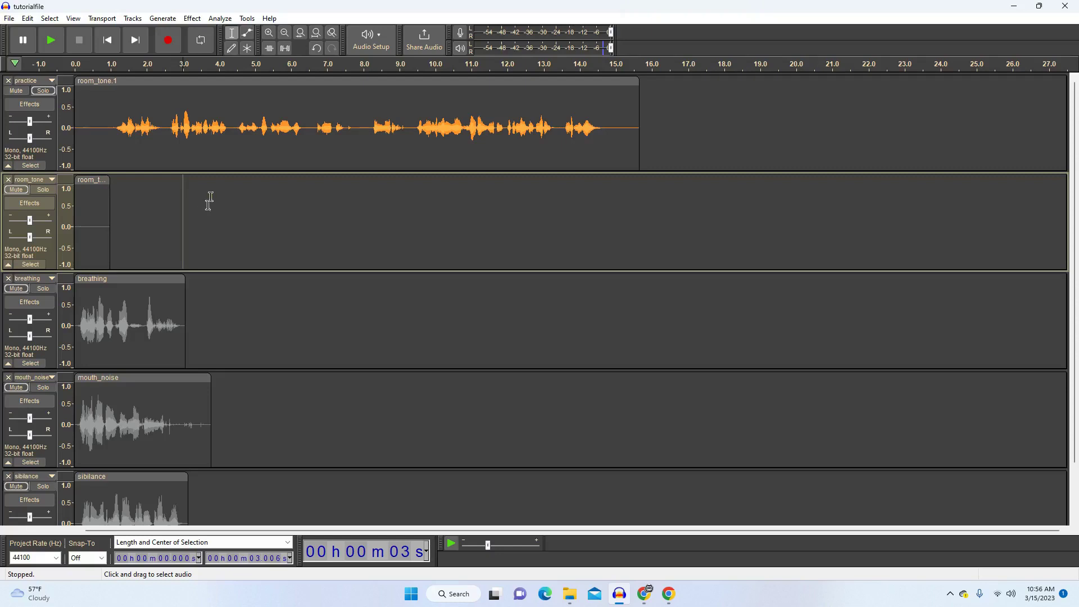
left_click(196, 20)
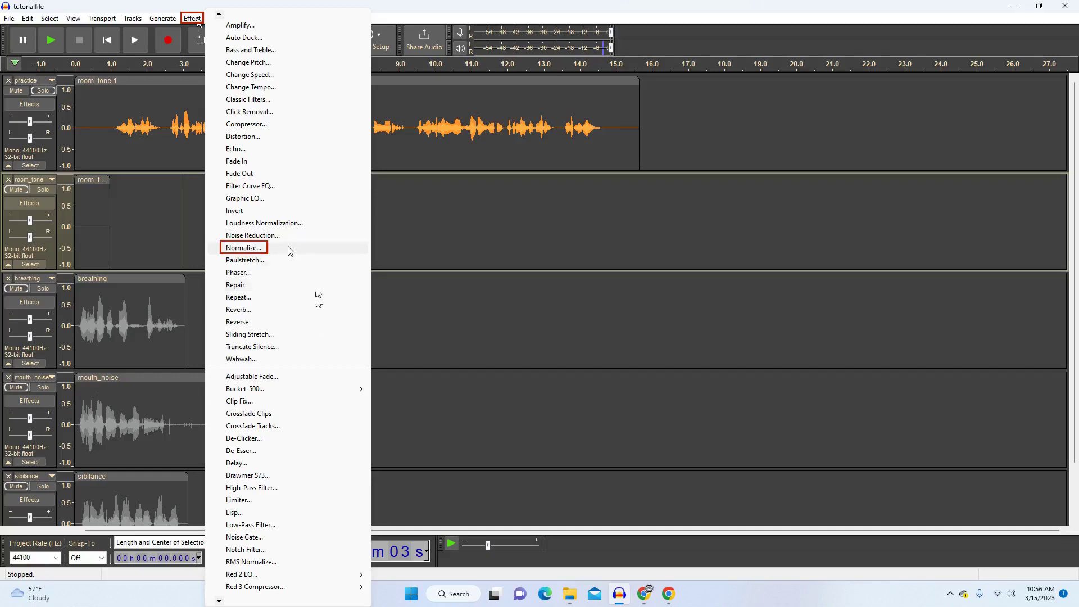
left_click(439, 226)
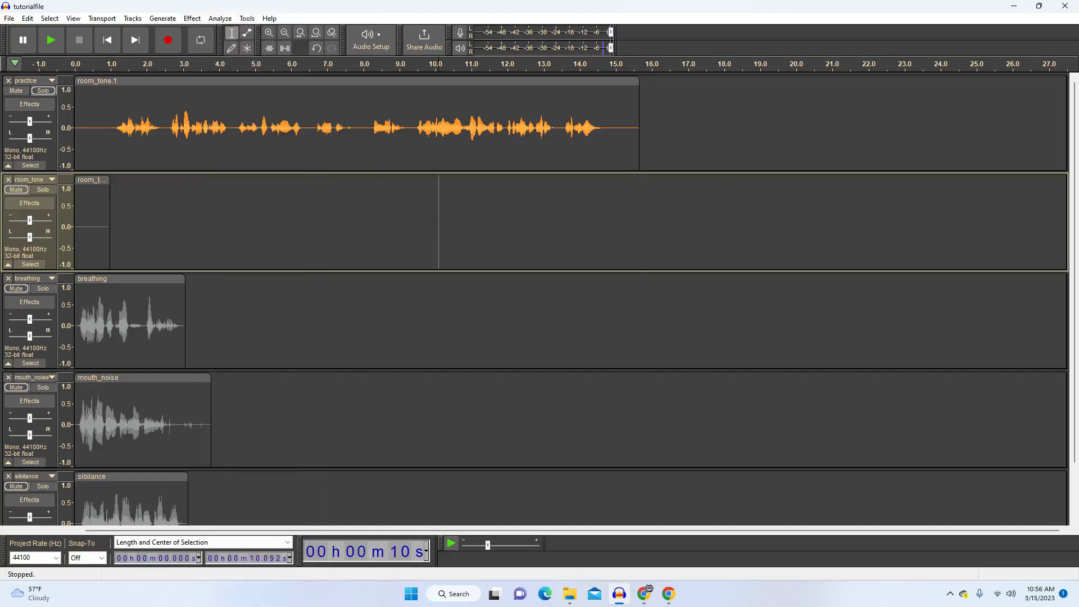
key("alt+Tab")
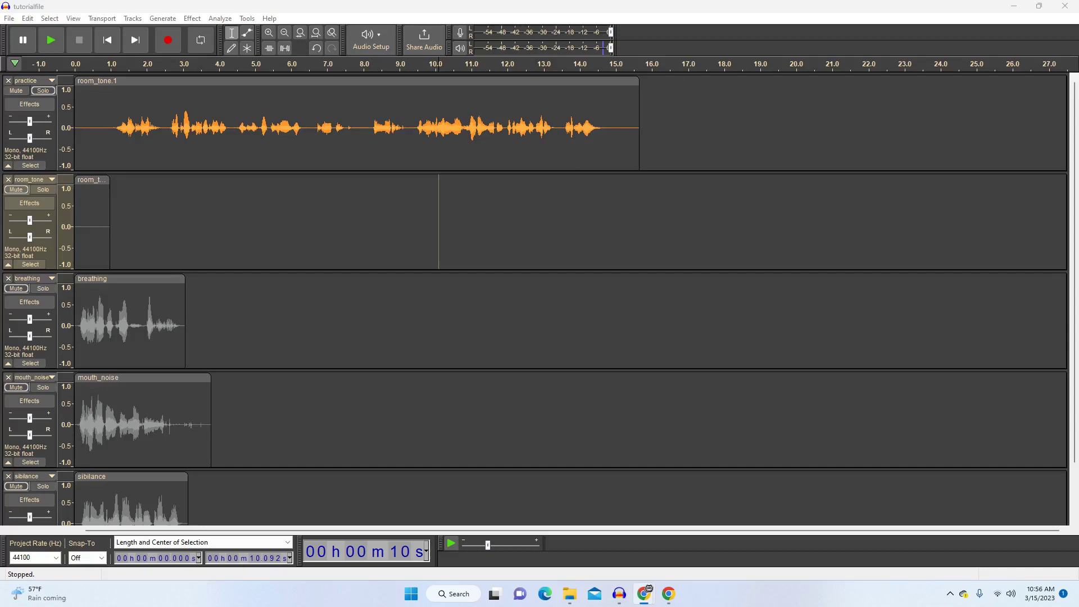
- Select the entire room_tone.1 clip and apply Normalize with a -3.0 dB peak
left_click(291, 84)
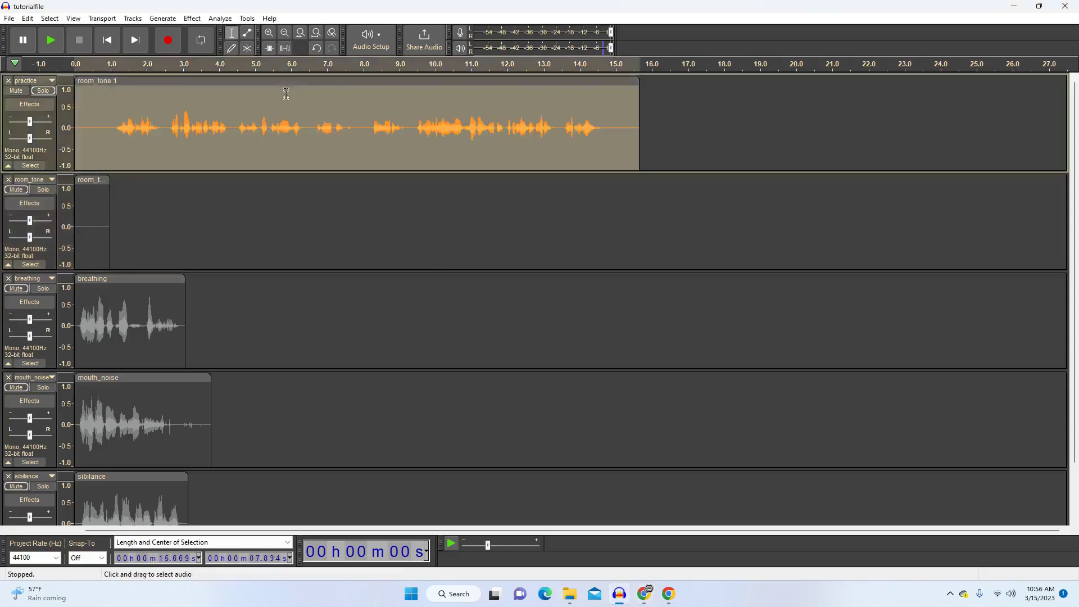
left_click(191, 18)
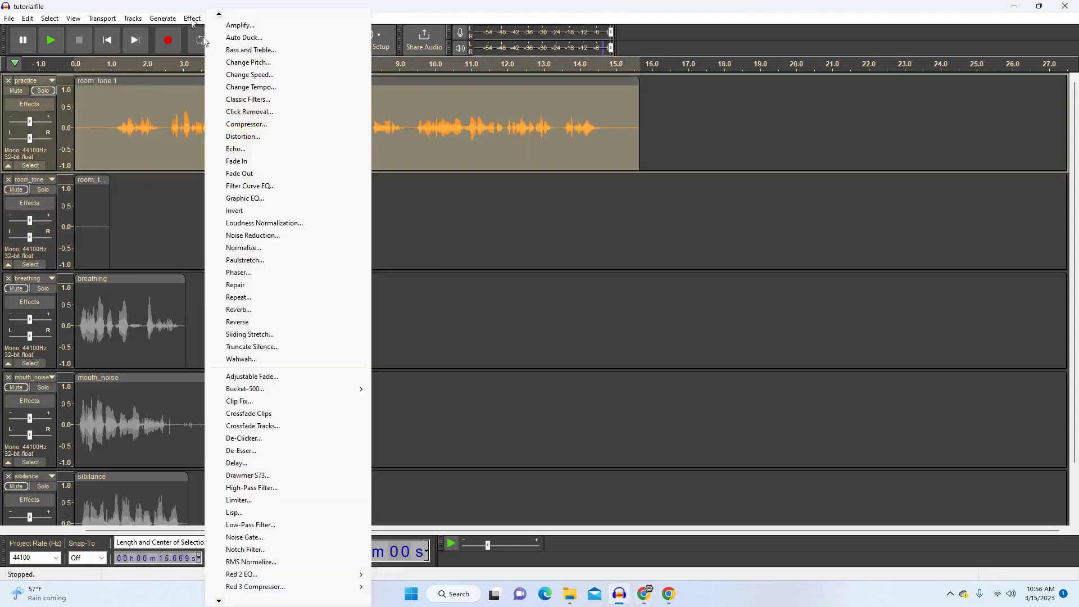
left_click(256, 250)
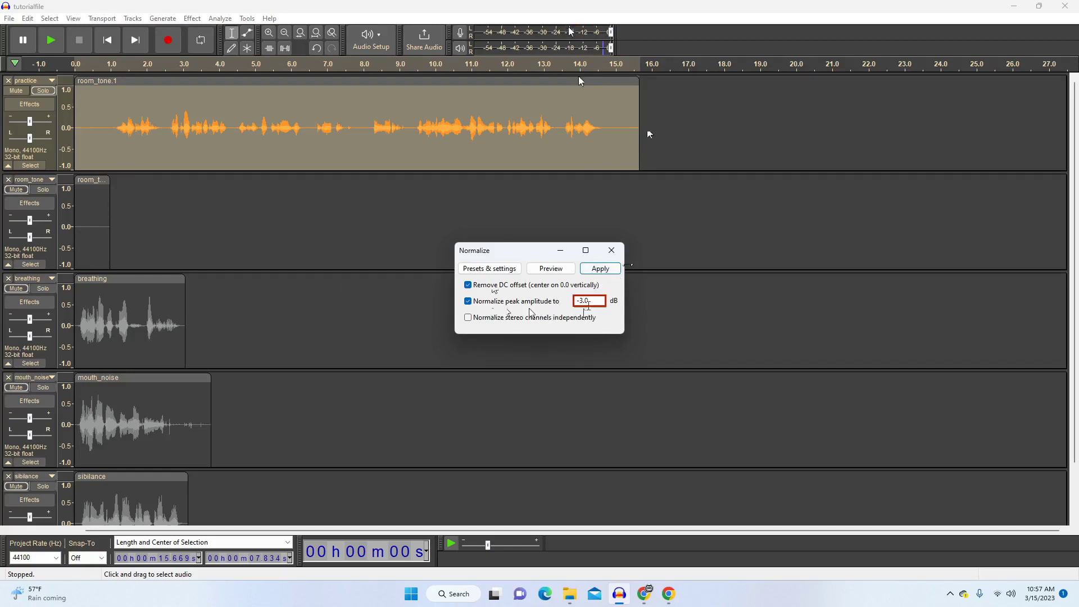
left_click(600, 269)
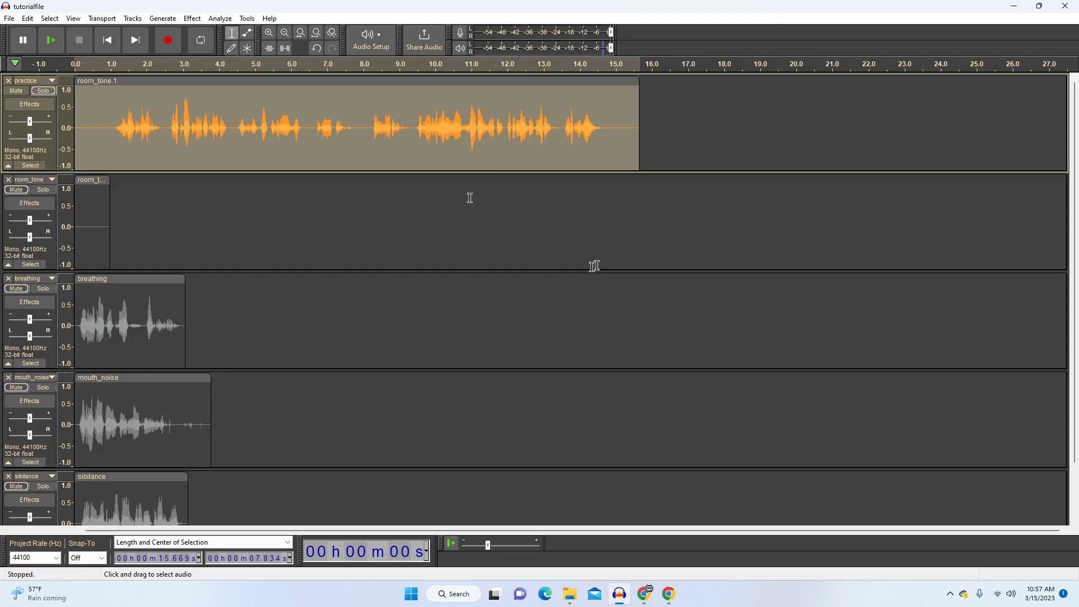
- Undo the normalization and amplify room_tone.1 by 7.931 dB instead
key("ctrl+z")
left_click(187, 25)
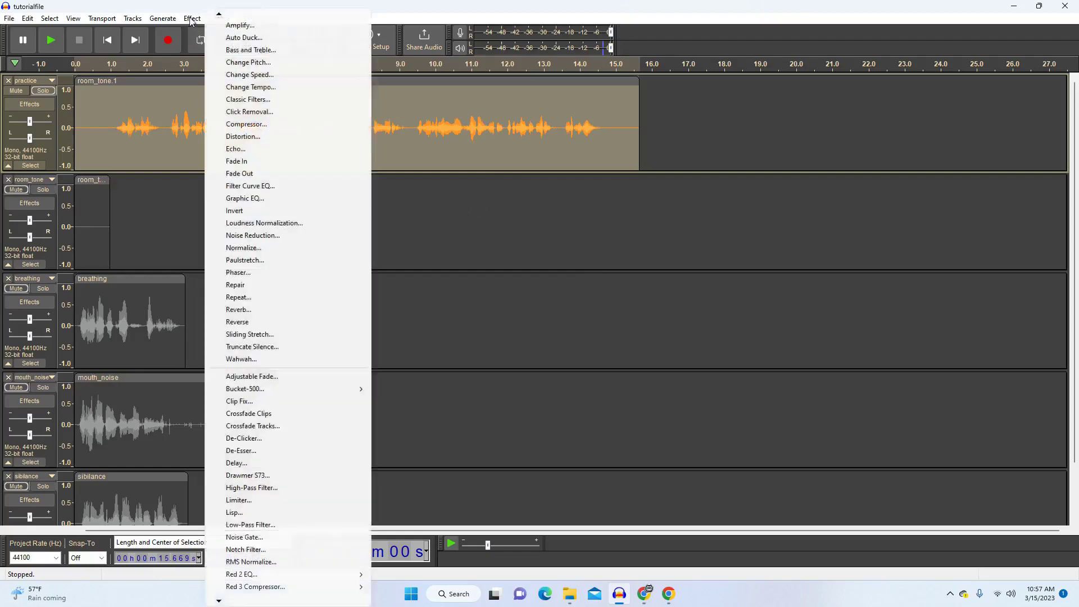
key("Down")
key("Return")
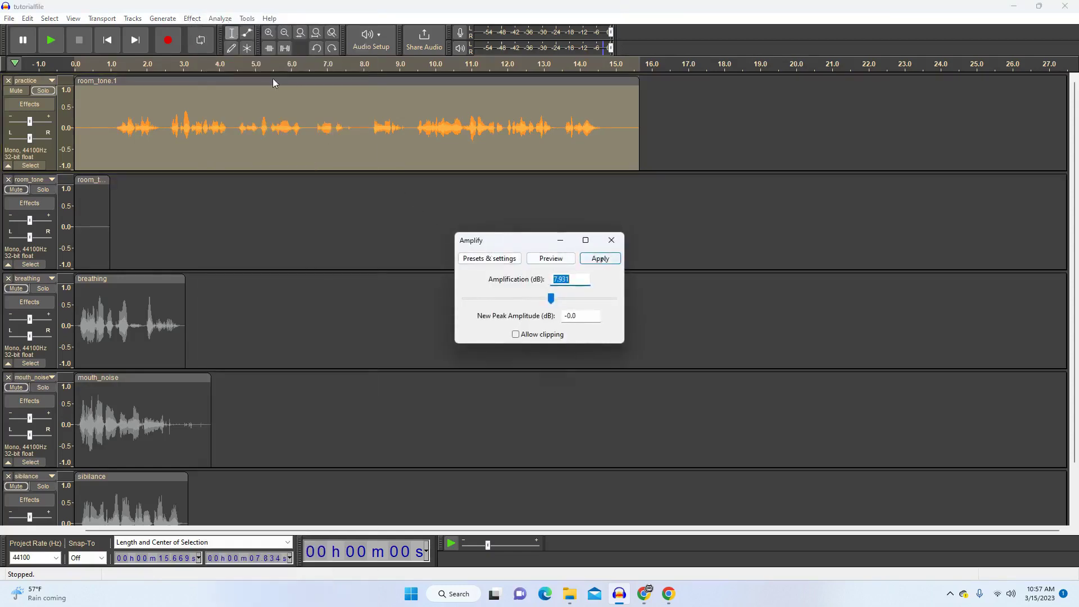
left_click(601, 259)
- Apply a Soft Limit Limiter at -3.00 dB to room_tone.1
left_click(204, 19)
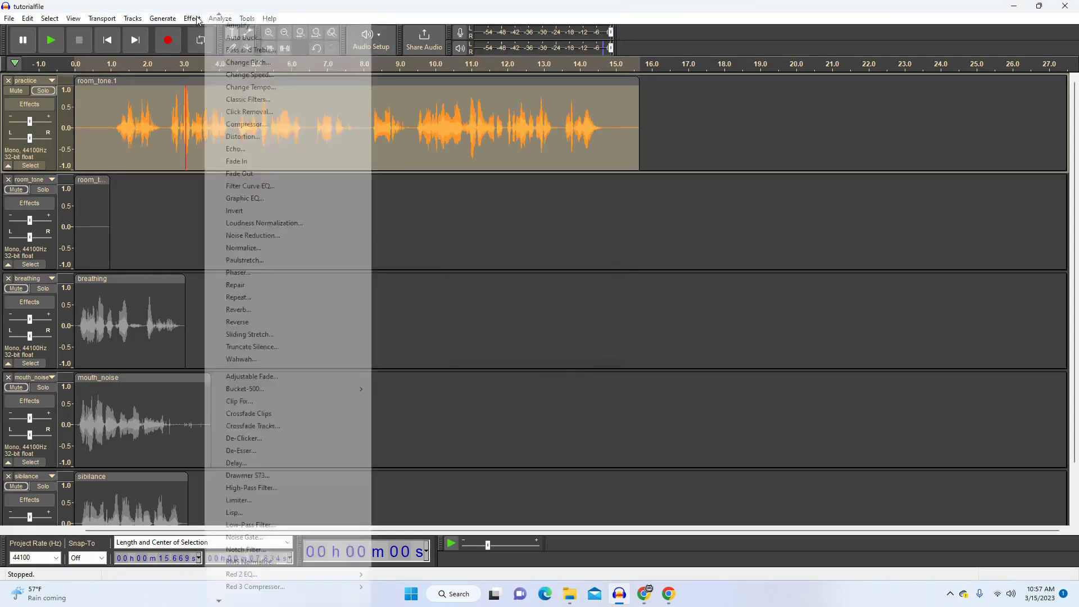
left_click(258, 505)
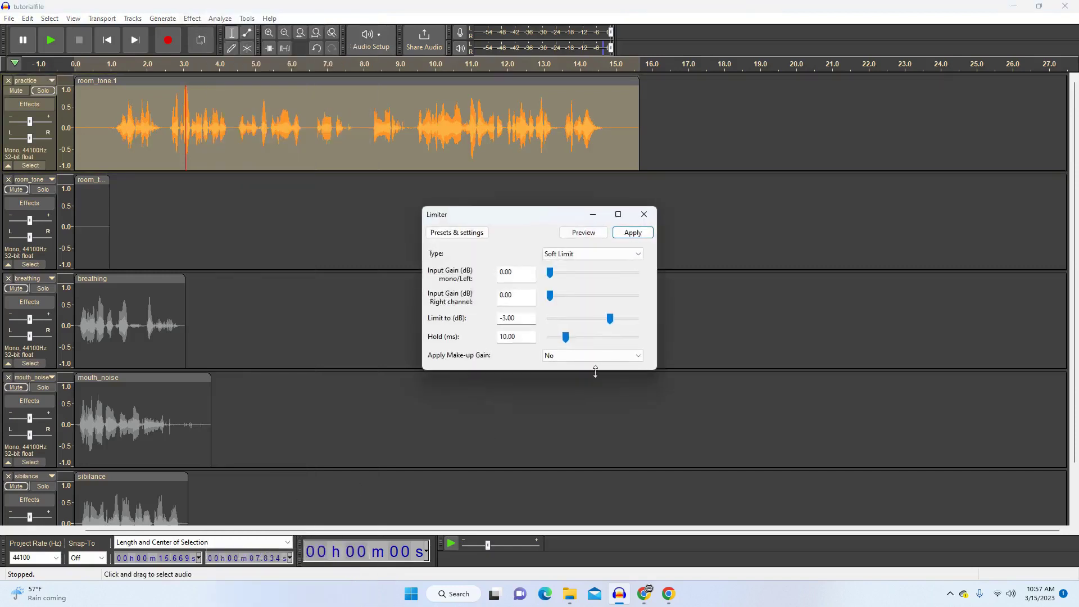
left_click(636, 233)
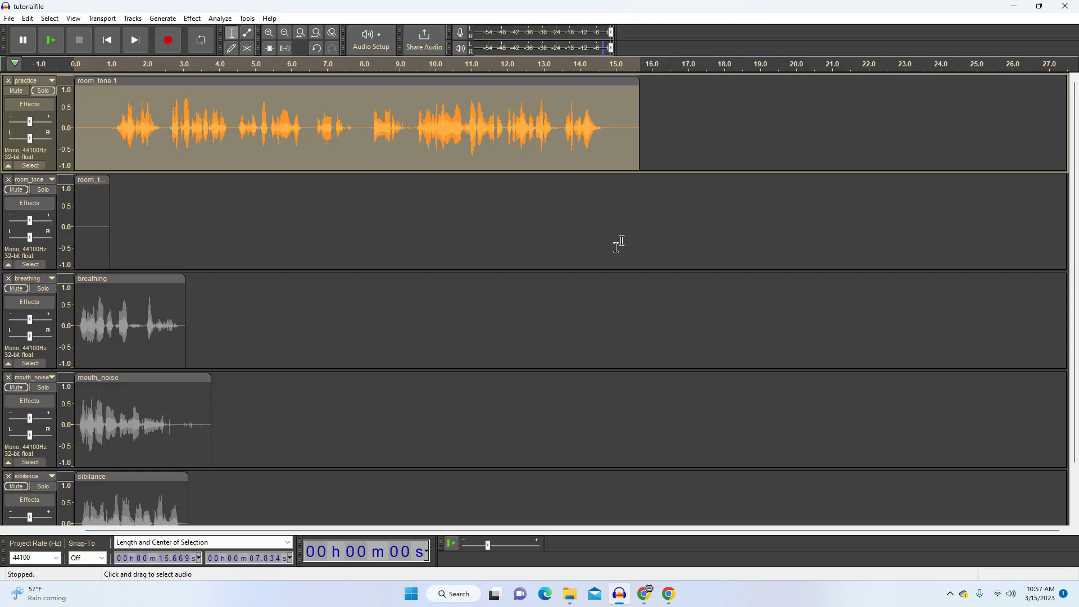
- Undo the limiter and apply RMS Normalize with a -22.00 dB target to room_tone.1
key("ctrl+z")
left_click(191, 18)
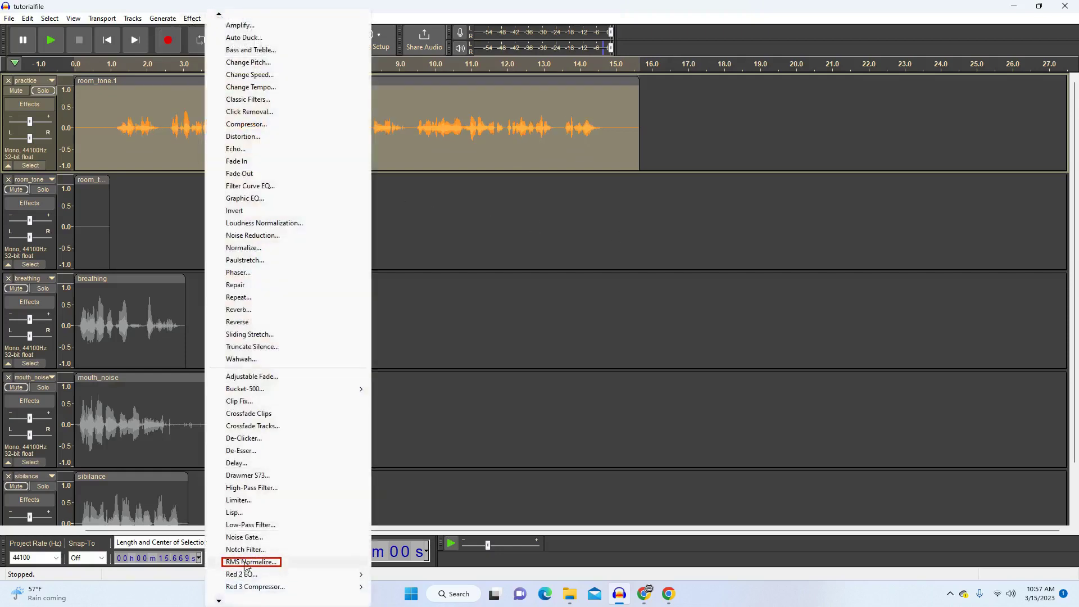
left_click(241, 562)
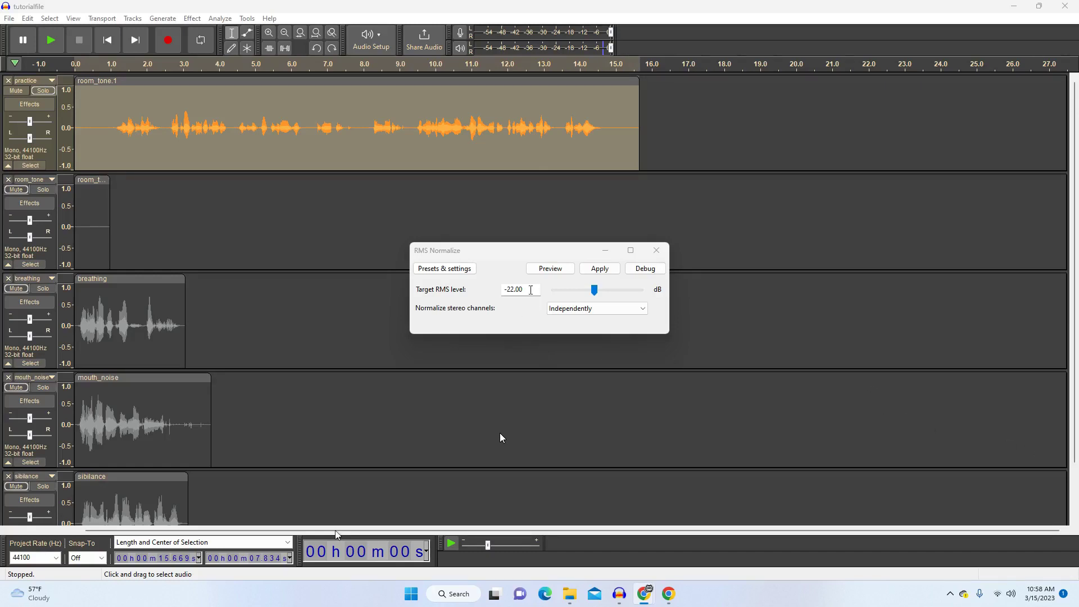
left_click(600, 269)
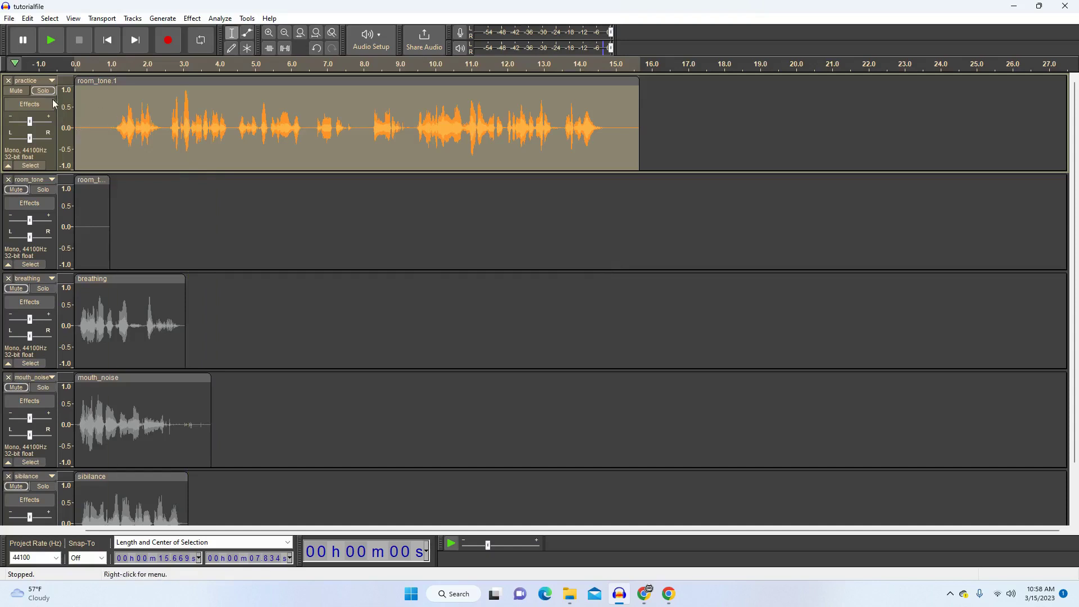
- Mute practice, solo breathing, and play the breathing audio from the project start
left_click(15, 91)
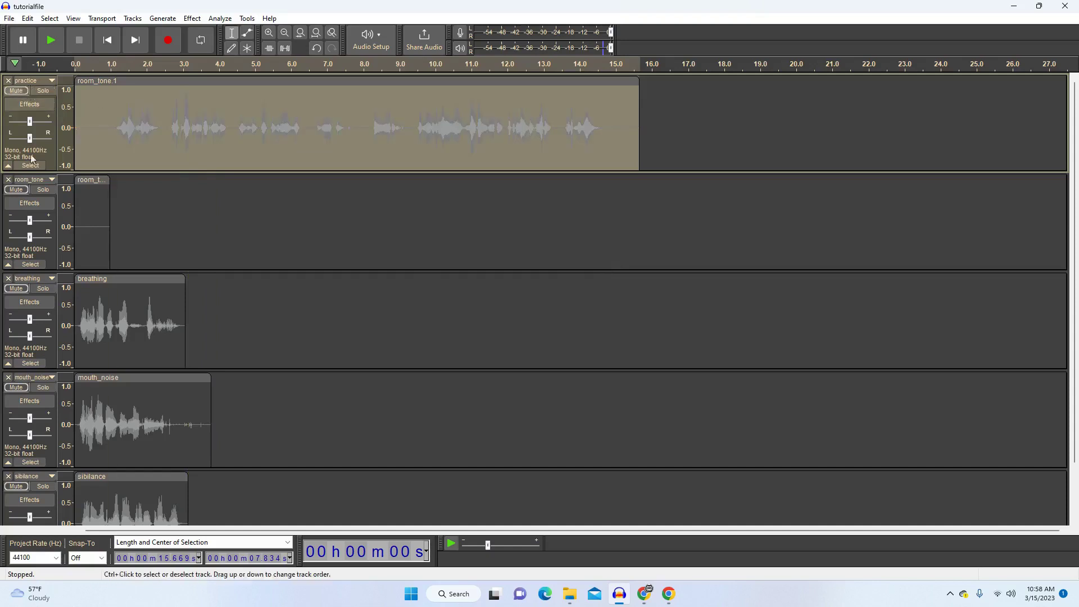
left_click(16, 292)
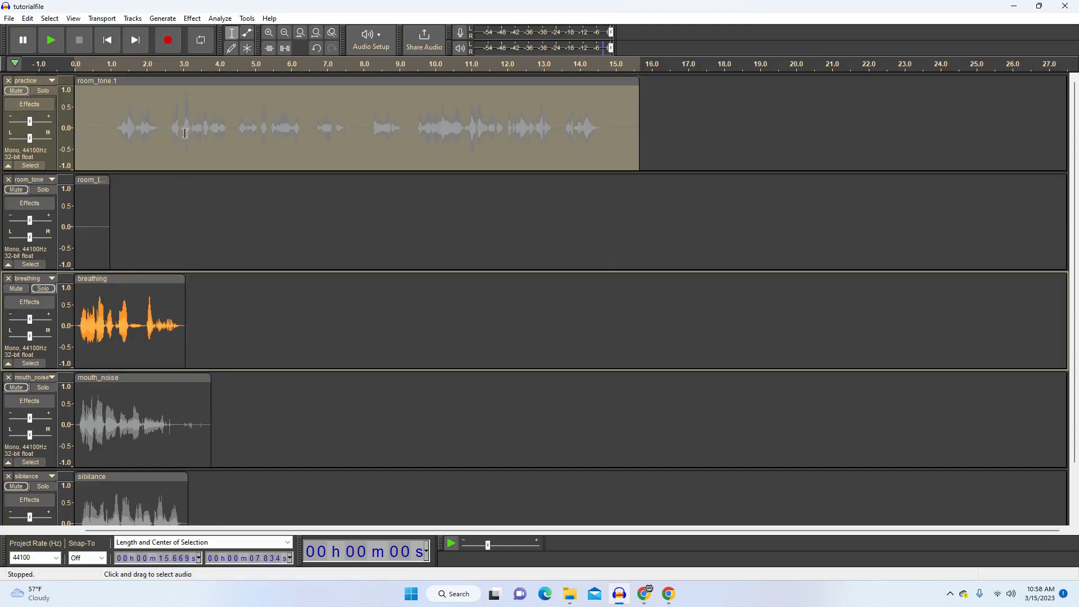
left_click(108, 41)
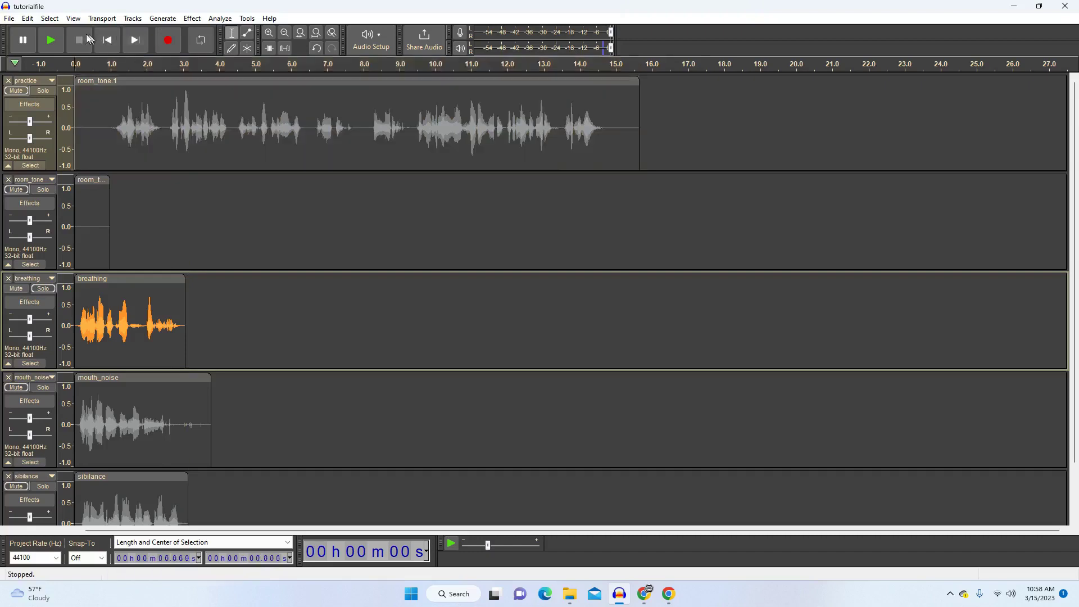
left_click(54, 38)
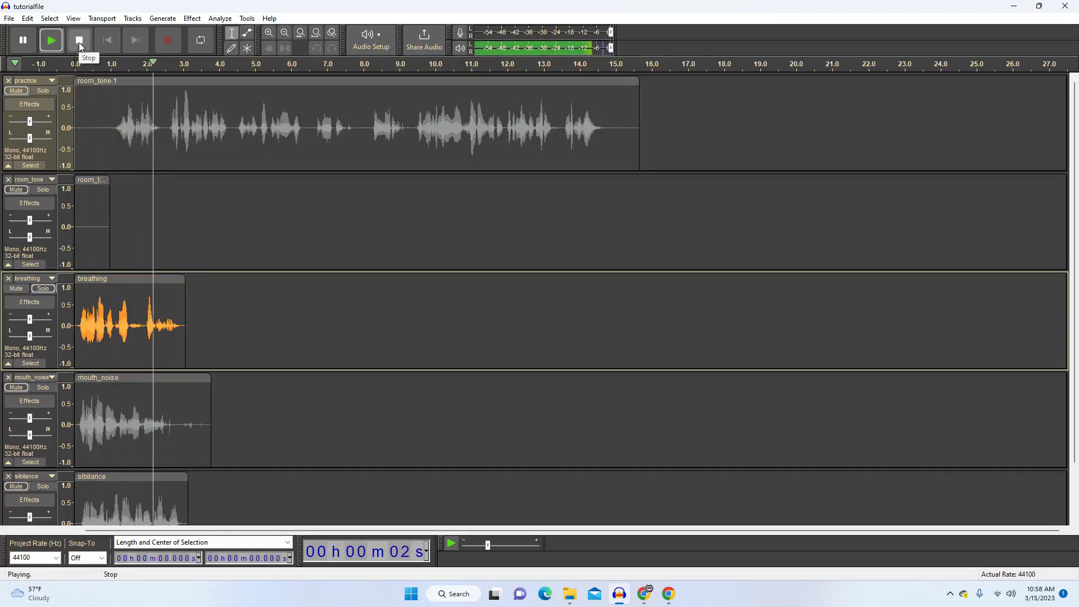
left_click(78, 42)
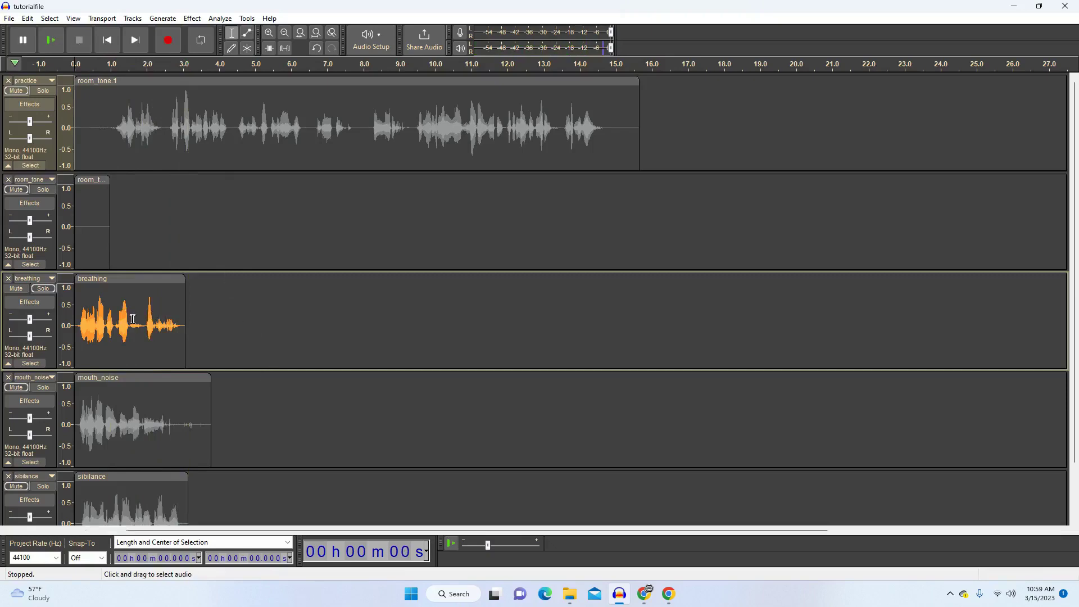
- Select the near-silent gap in the breathing track and listen to it
scroll(135, 325, "up", 5)
scroll(175, 323, "left", 4)
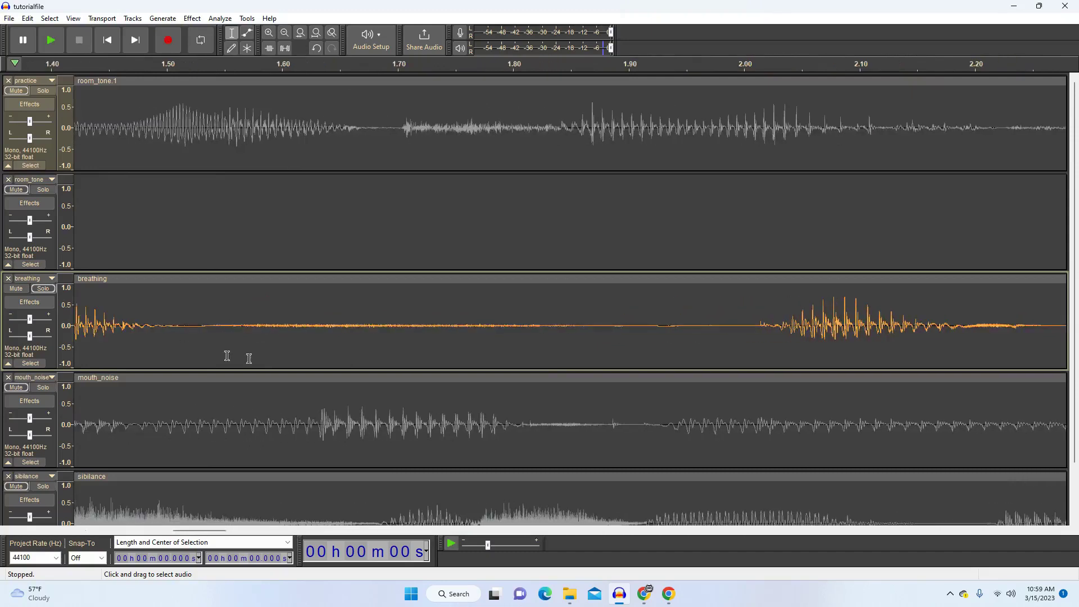
left_click_drag(208, 325, 695, 330)
key("space")
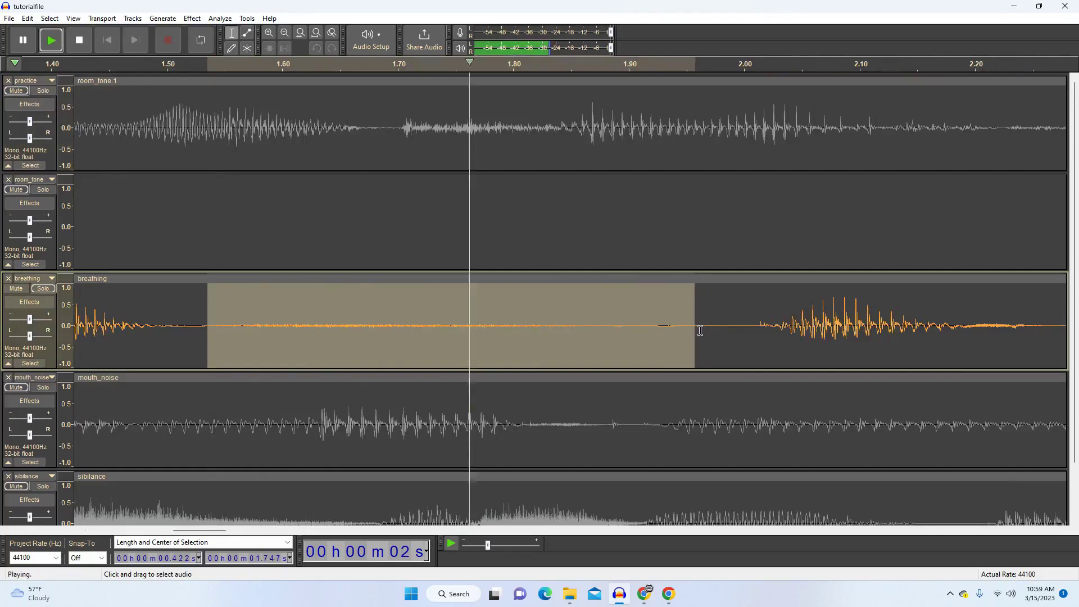
- Normalize the selected breathing audio
left_click(192, 19)
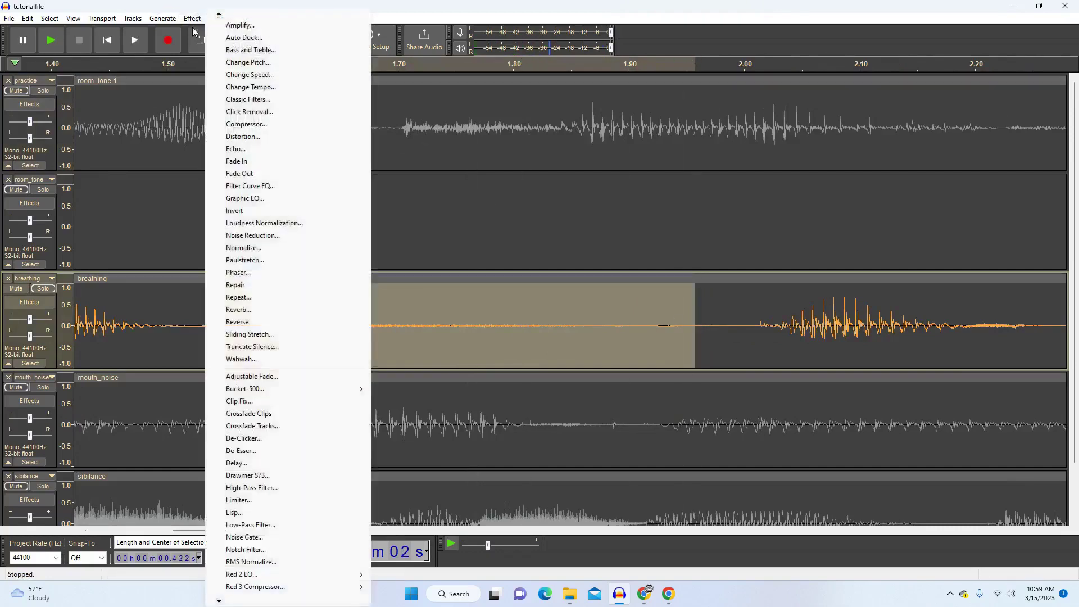
left_click(270, 248)
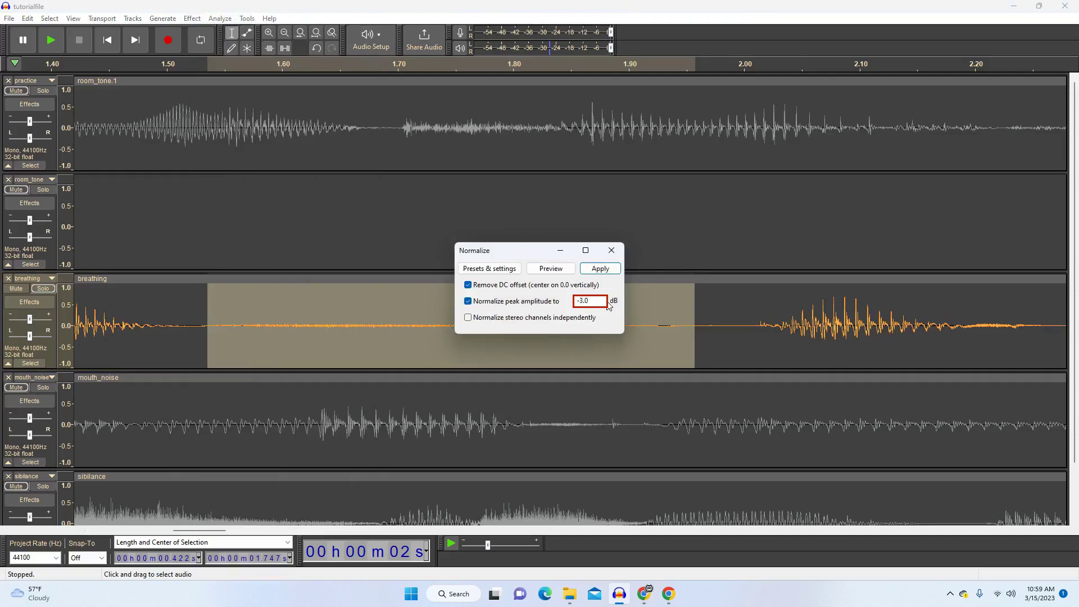
left_click(604, 270)
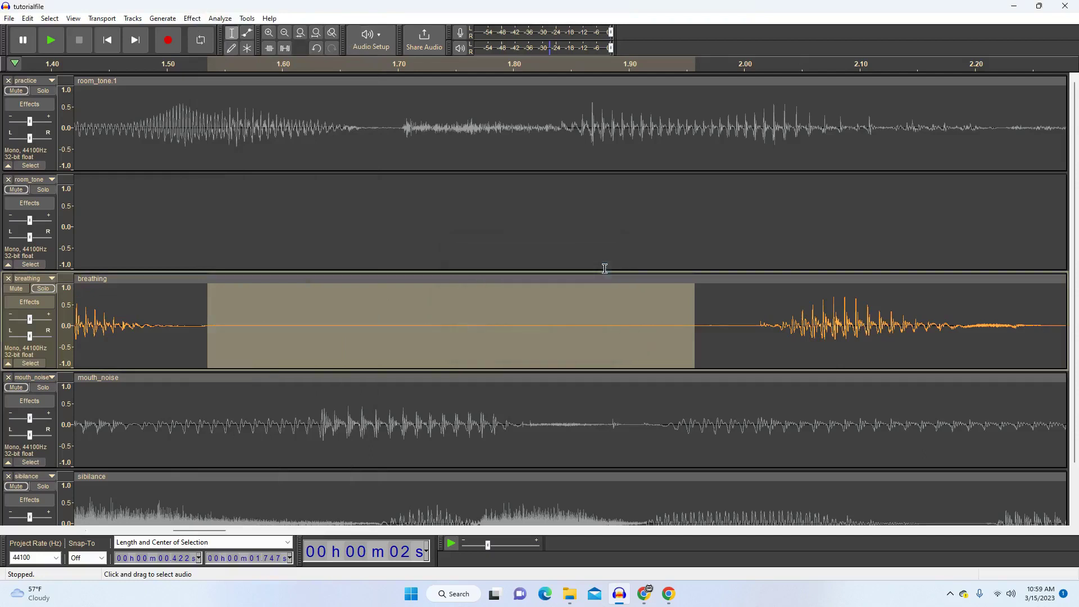
- Zoom to fit, replay breathing from the start, stop, and take it out of solo
key("ctrl+f")
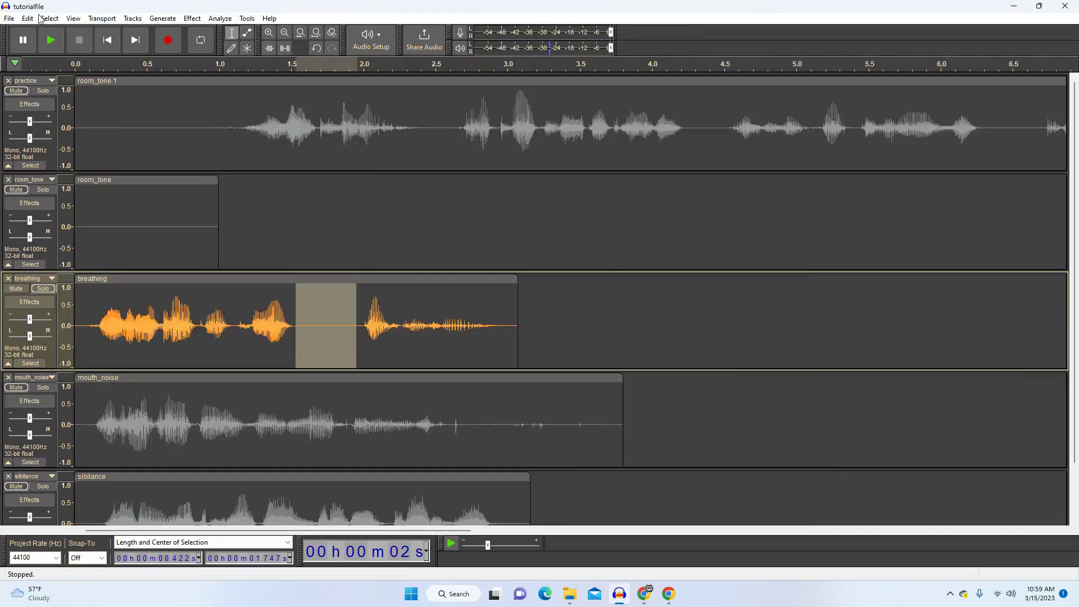
left_click(107, 40)
left_click(50, 43)
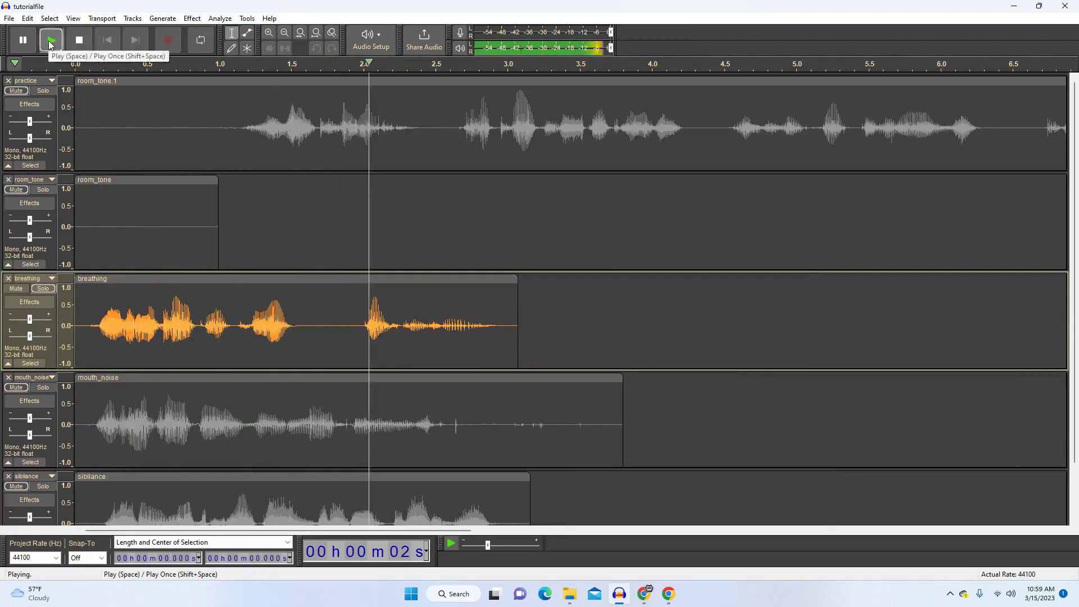
left_click(50, 43)
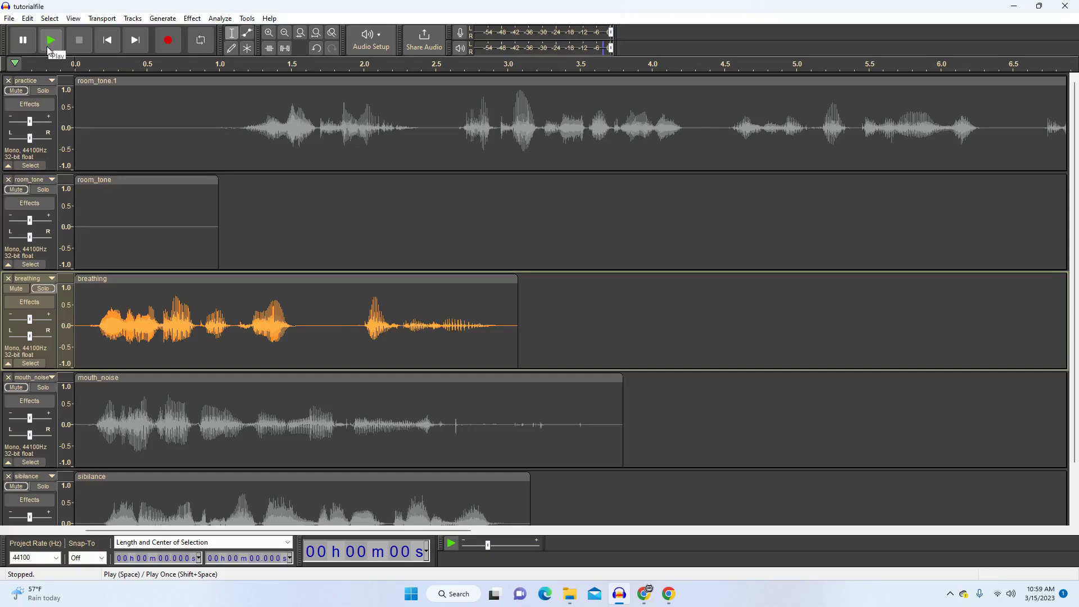
left_click(43, 289)
- Mute breathing, solo mouth_noise, and play it alone before stopping
left_click(16, 289)
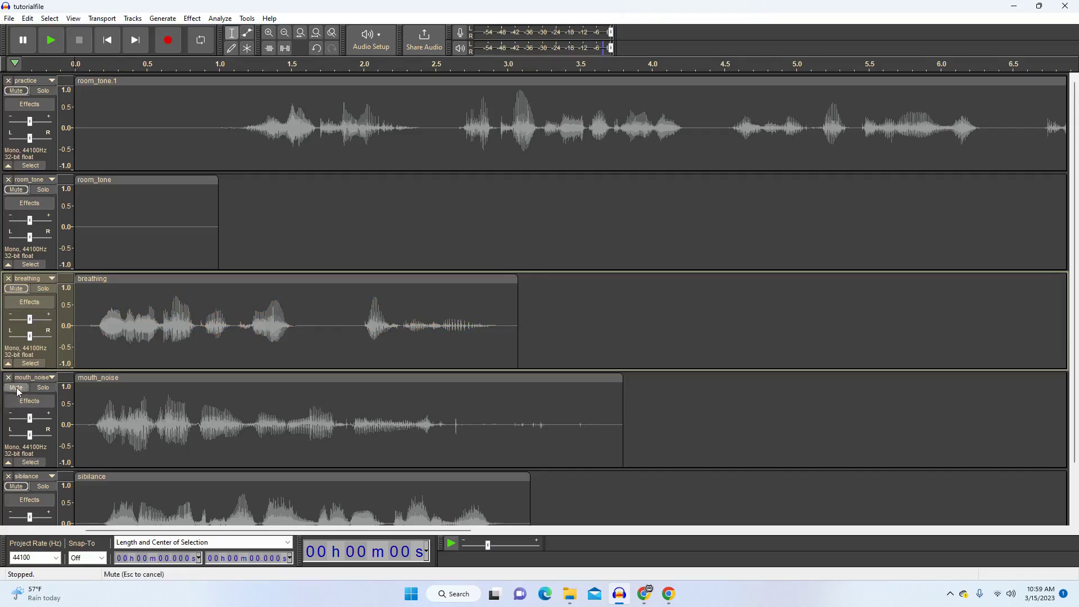
left_click(42, 387)
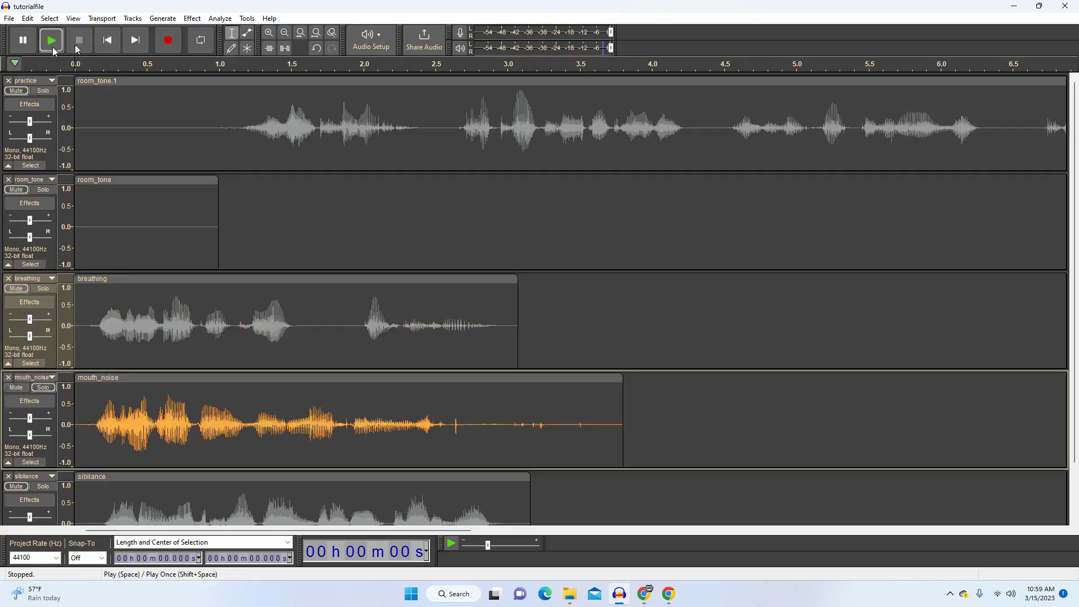
left_click(51, 40)
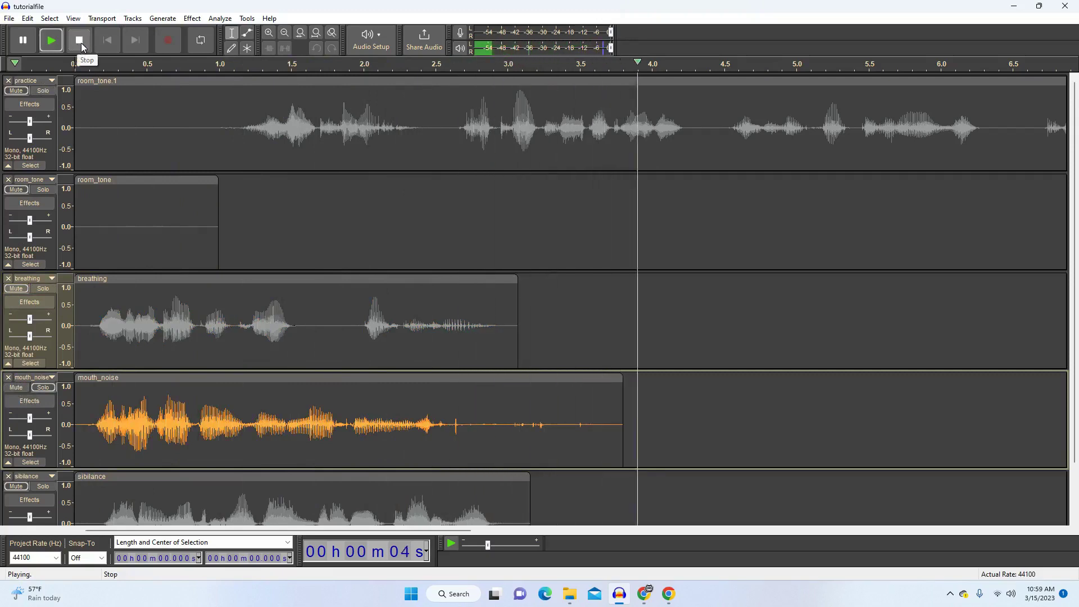
left_click(80, 45)
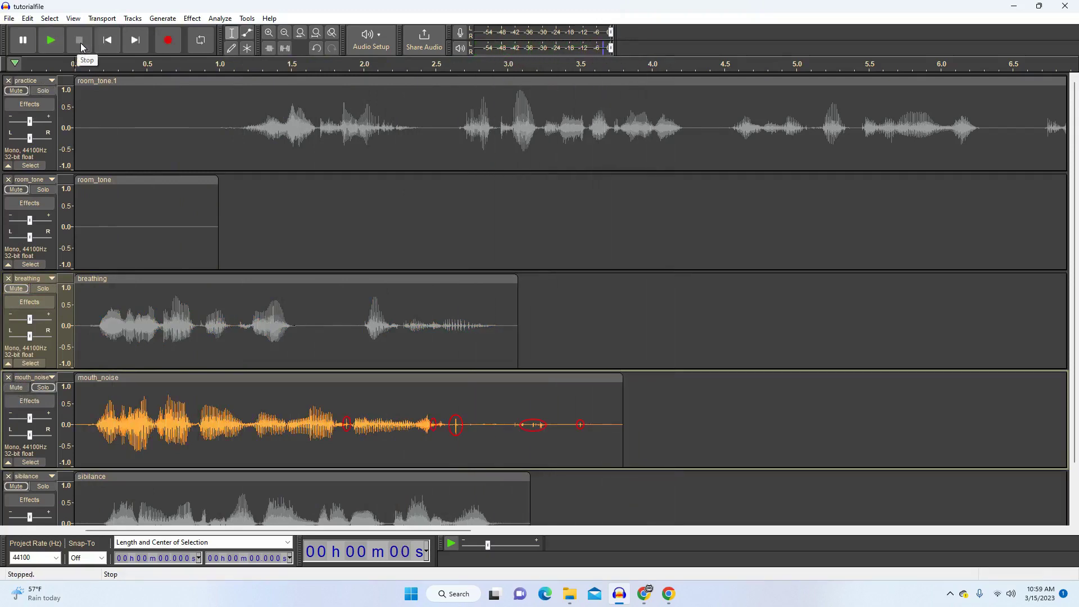
left_click(644, 593)
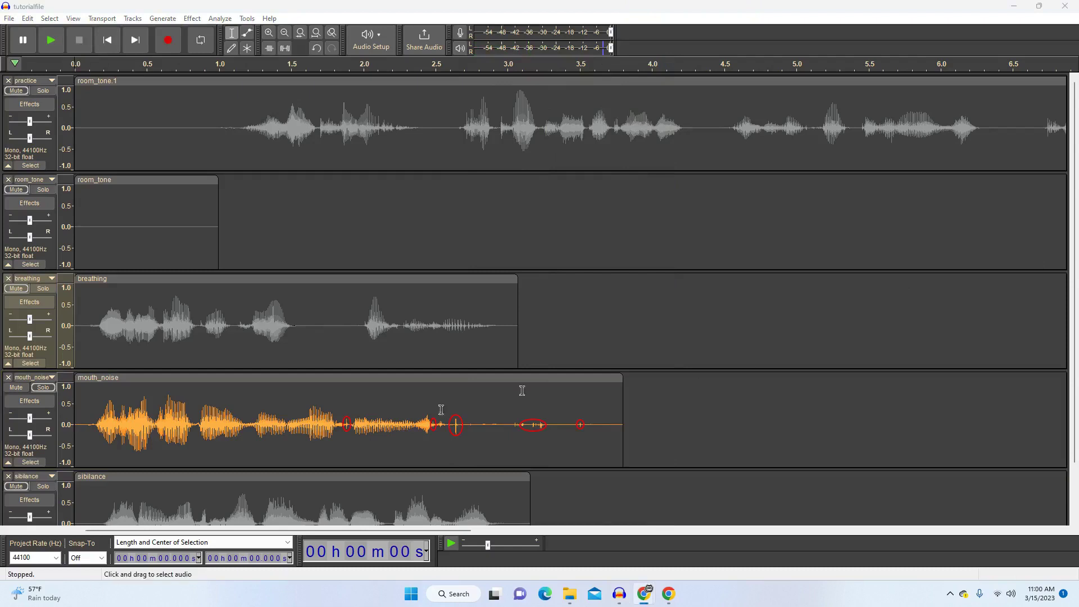
- Zoom in near the click around 2.65 s and audition a short selection of it
left_click(457, 437)
key("ctrl+1")
key("ctrl+1")
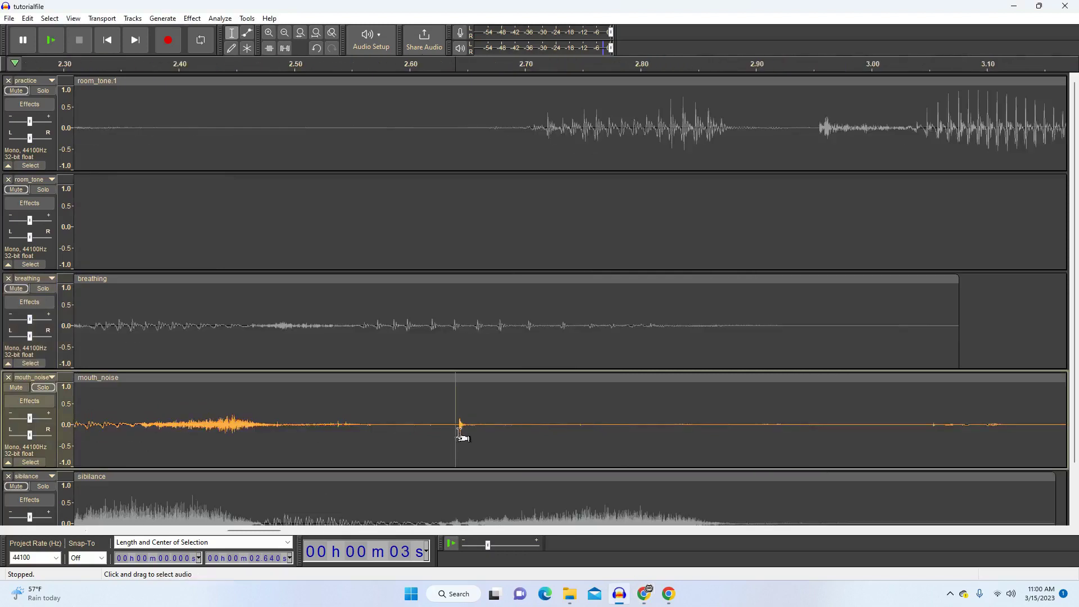
left_click_drag(455, 430, 485, 429)
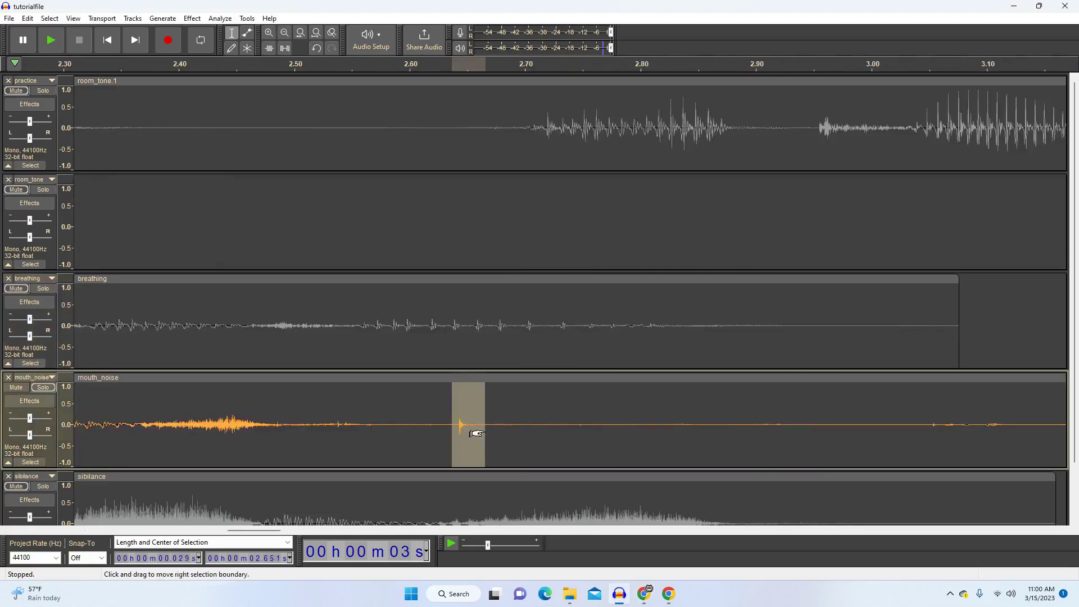
key("space")
left_click(475, 430)
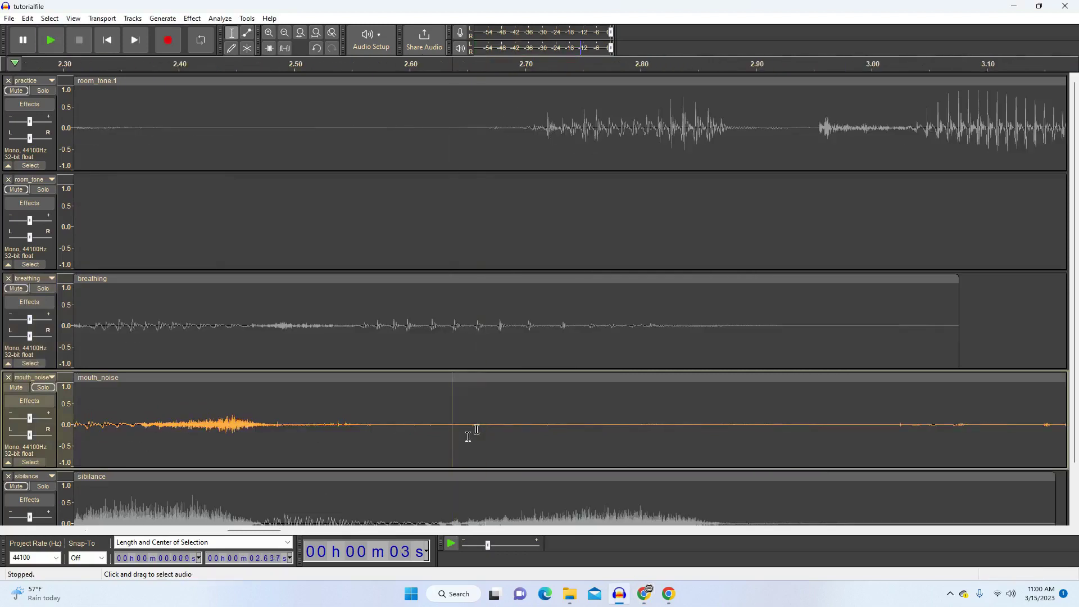
- Audition a wider stretch, then loop-play the noise from about 2.37 to 2.47 s
left_click_drag(391, 430, 584, 432)
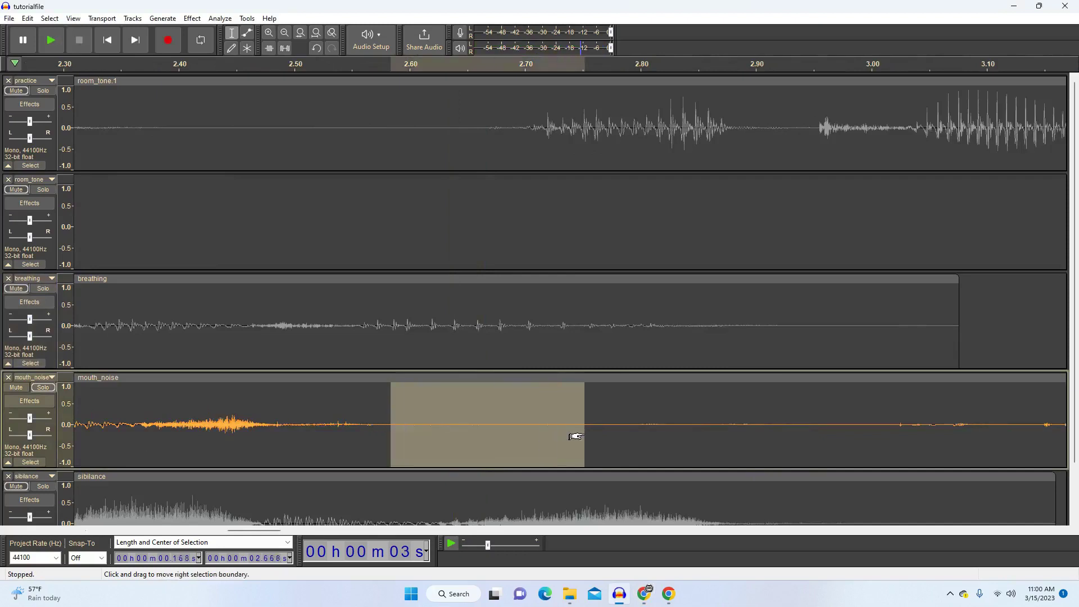
key("space")
left_click_drag(150, 429, 305, 450)
key("shift+space")
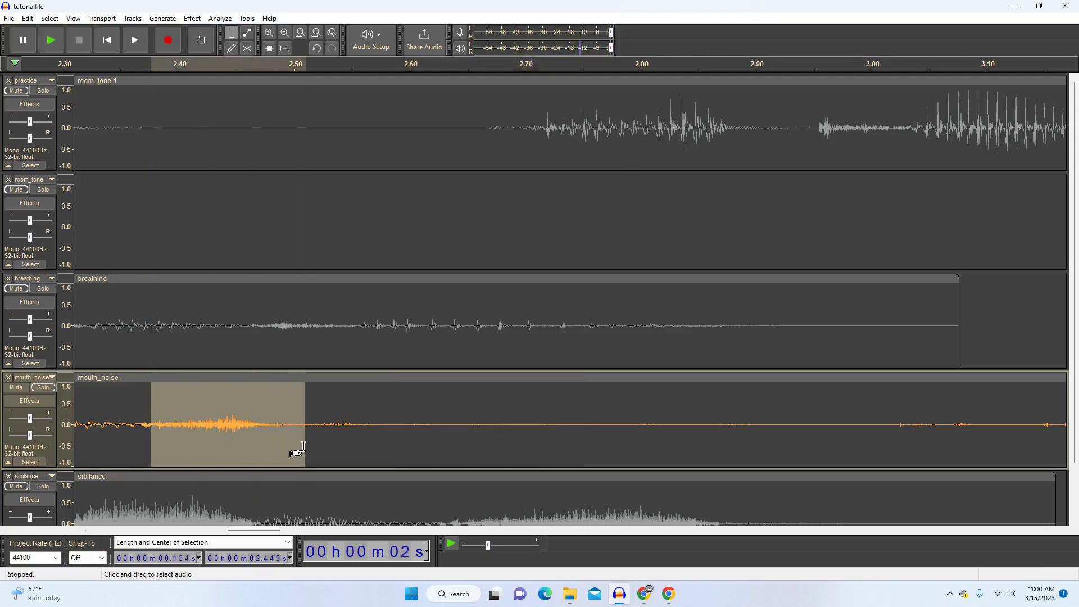
- Zoom in on the mouth click near 2.485 s and select a tiny slice of it
scroll(264, 441, "up", 5)
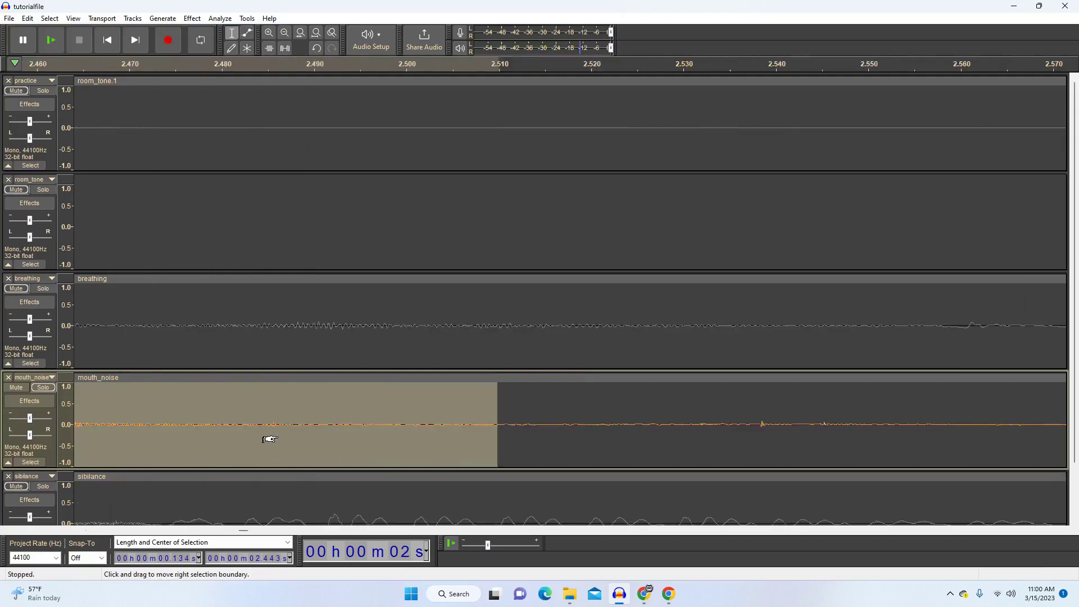
left_click(253, 432)
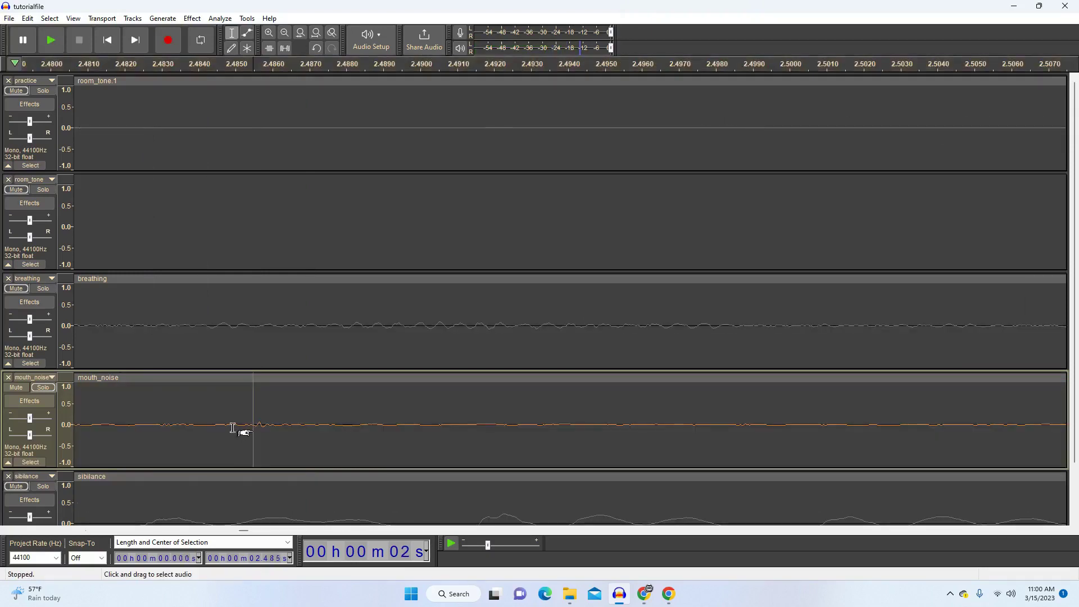
left_click(231, 426)
left_click_drag(231, 427, 297, 437)
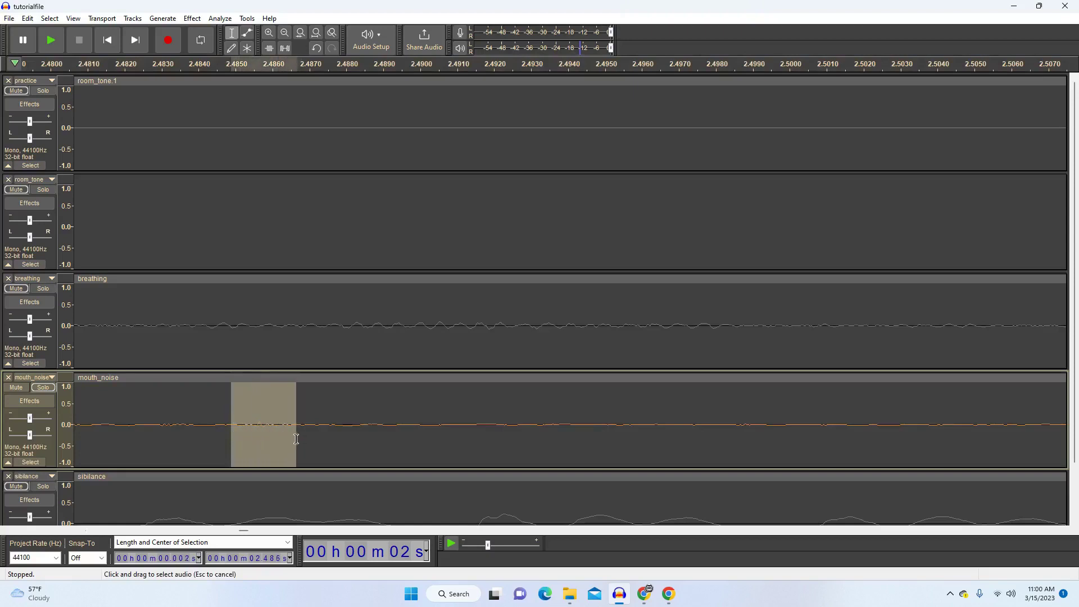
scroll(233, 433, "up", 1)
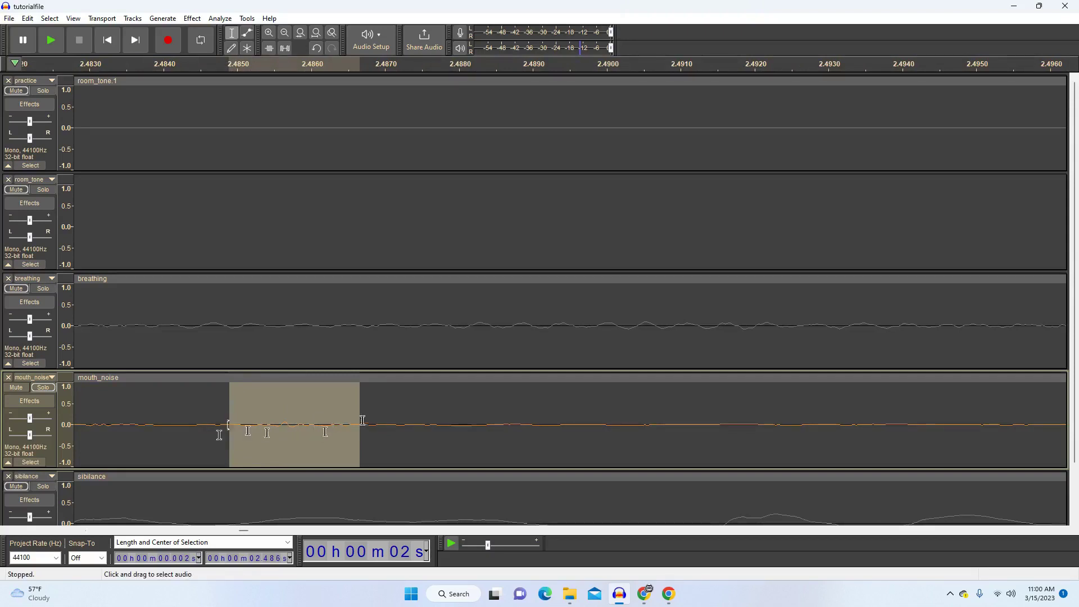
- Zoom back out, select about 2.37–2.51 s (0.147 s), and play it
scroll(277, 432, "down", 1)
scroll(276, 432, "down", 1)
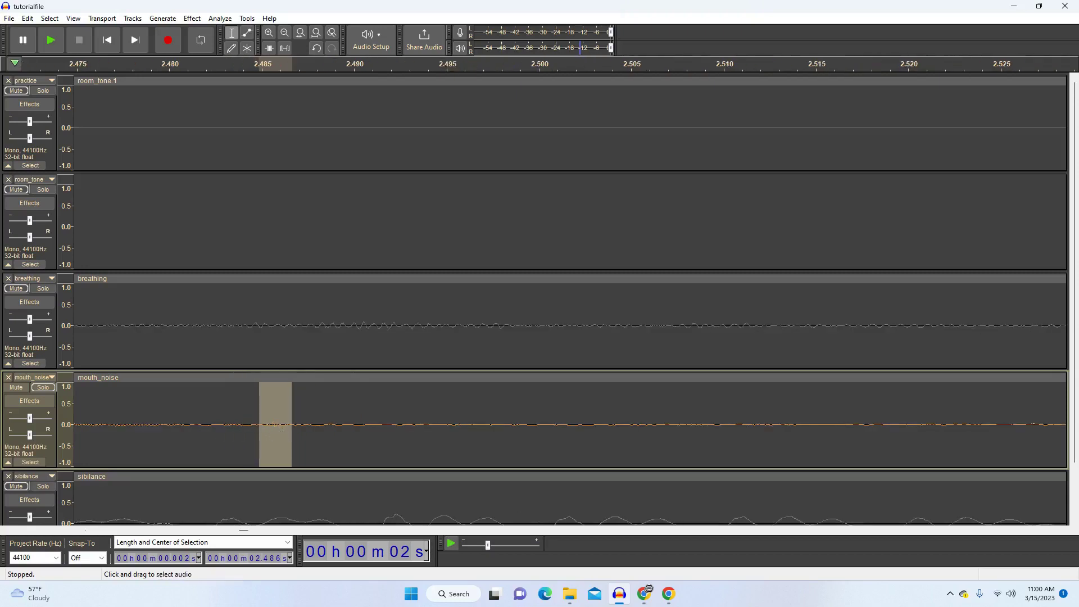
left_click(272, 450)
scroll(216, 444, "down", 1)
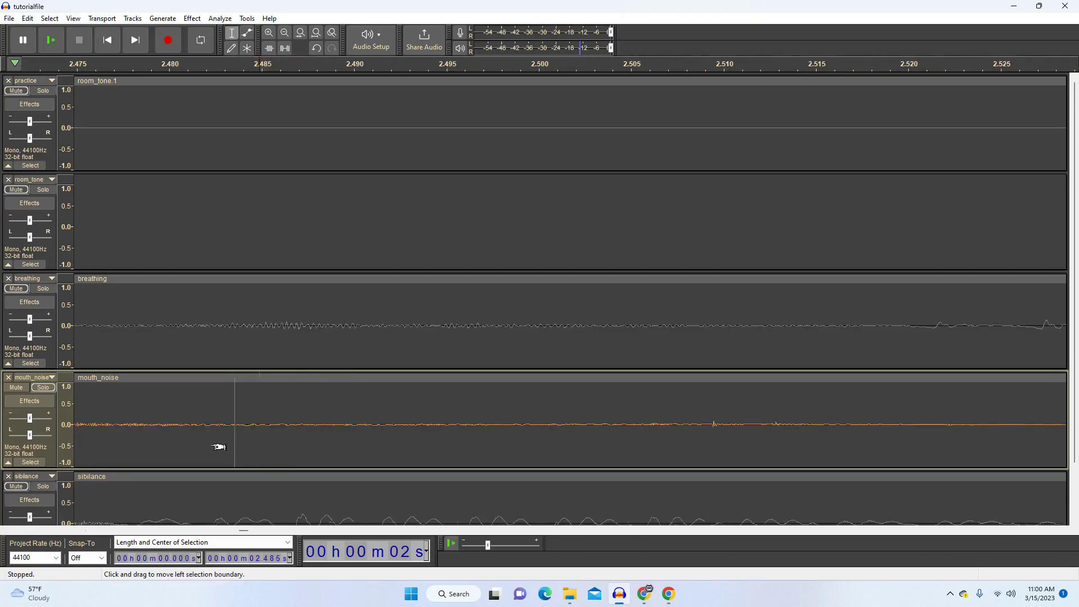
scroll(309, 439, "down", 1)
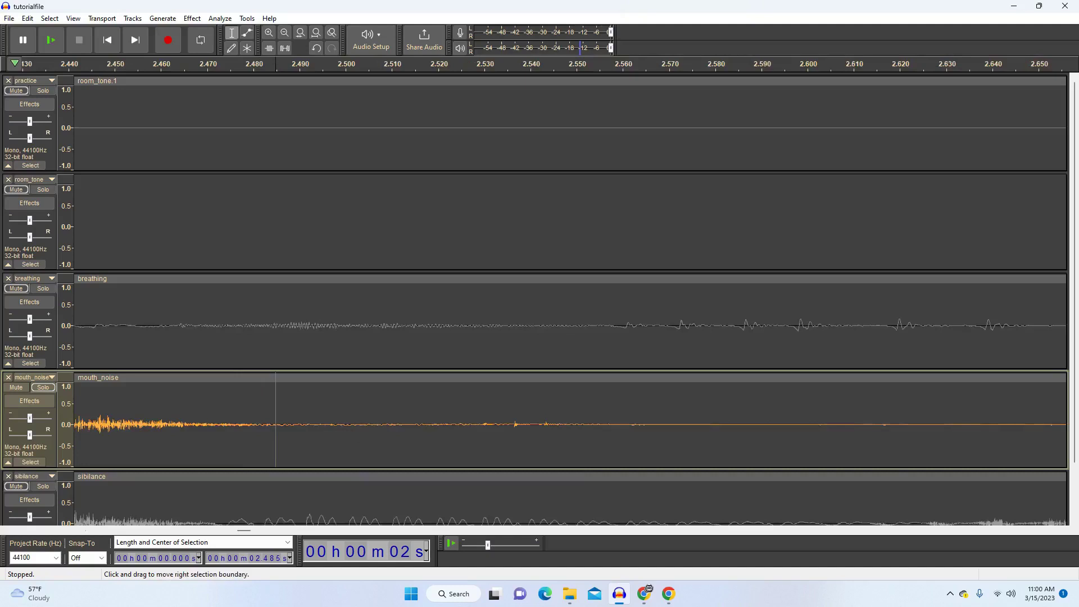
scroll(210, 441, "down", 1)
scroll(193, 440, "down", 1)
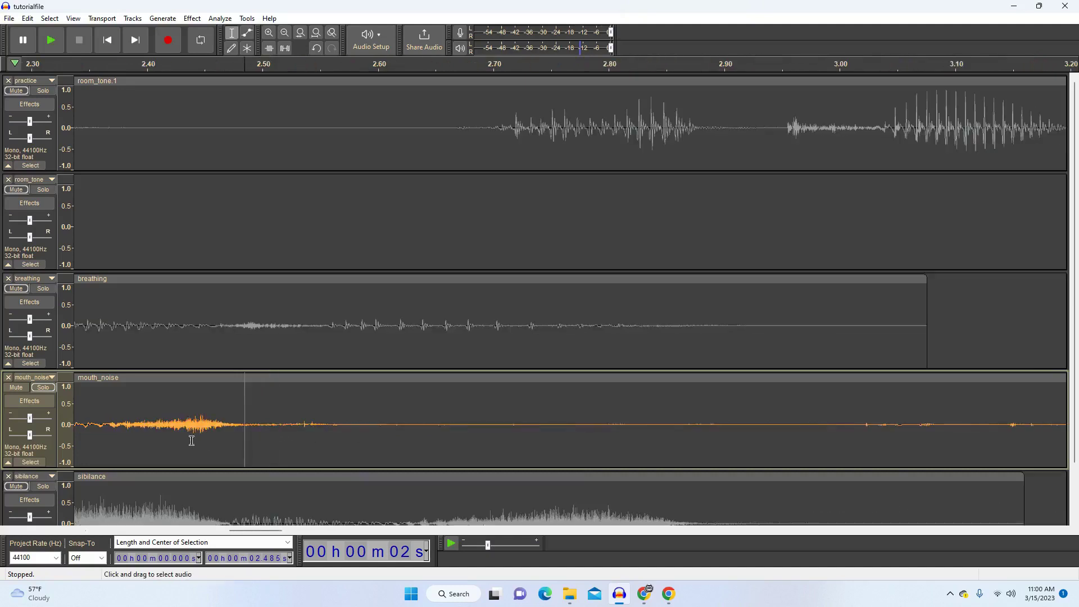
left_click_drag(106, 427, 277, 436)
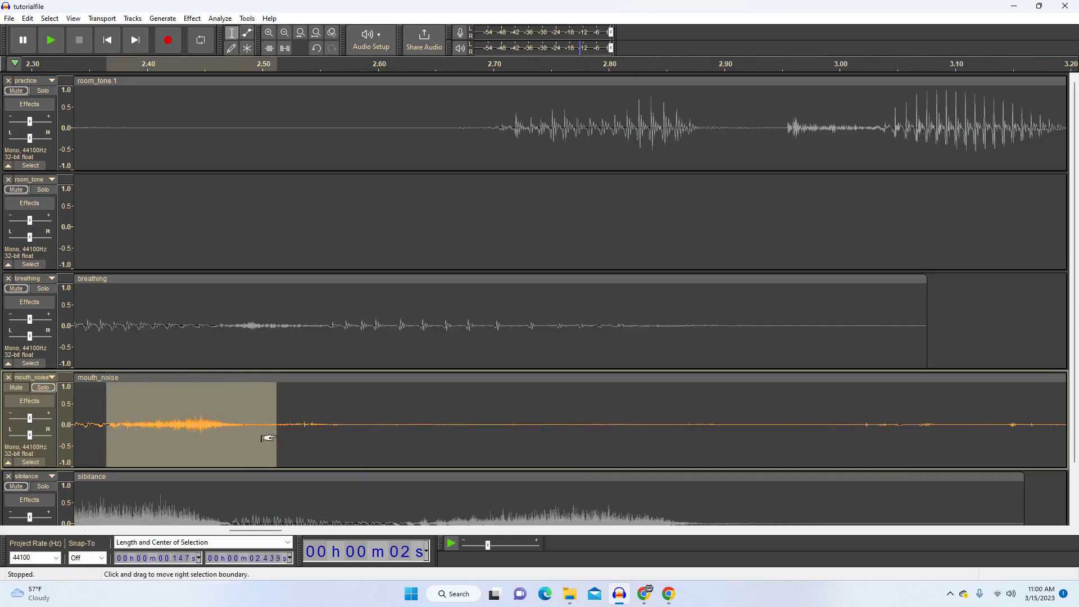
key("space")
- Reselect the click from about 2.37 to 2.51 s and apply De-Clicker to it
left_click(247, 430)
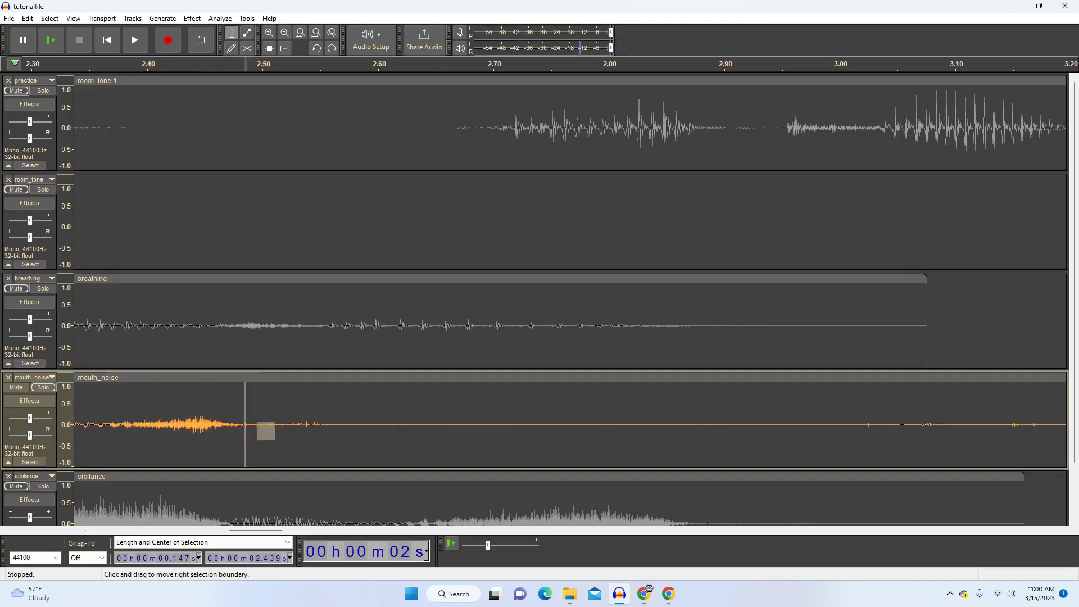
left_click(113, 428)
left_click_drag(114, 428, 268, 435)
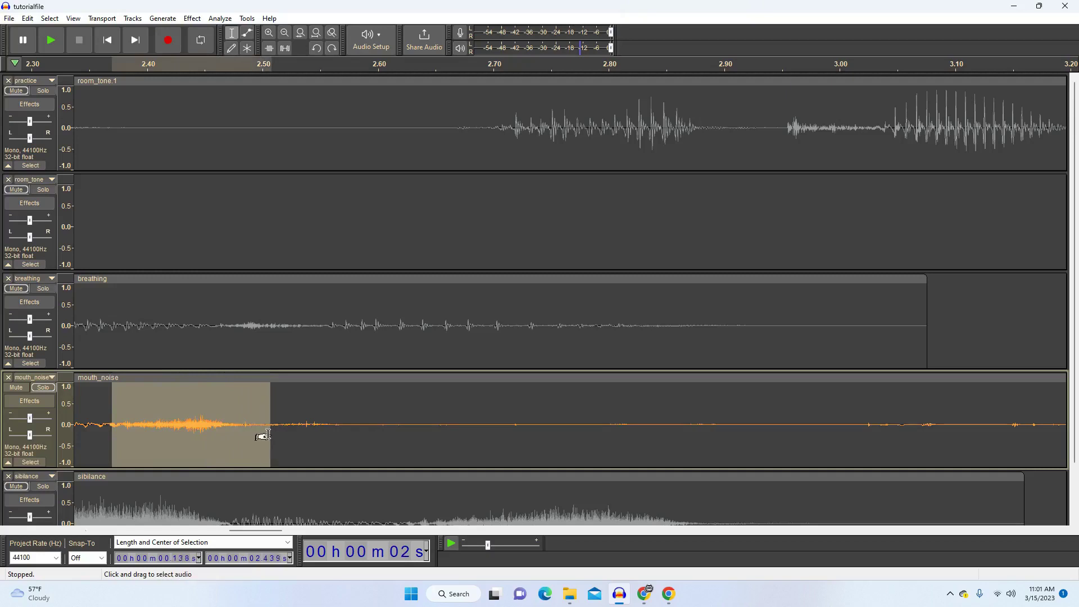
left_click(193, 19)
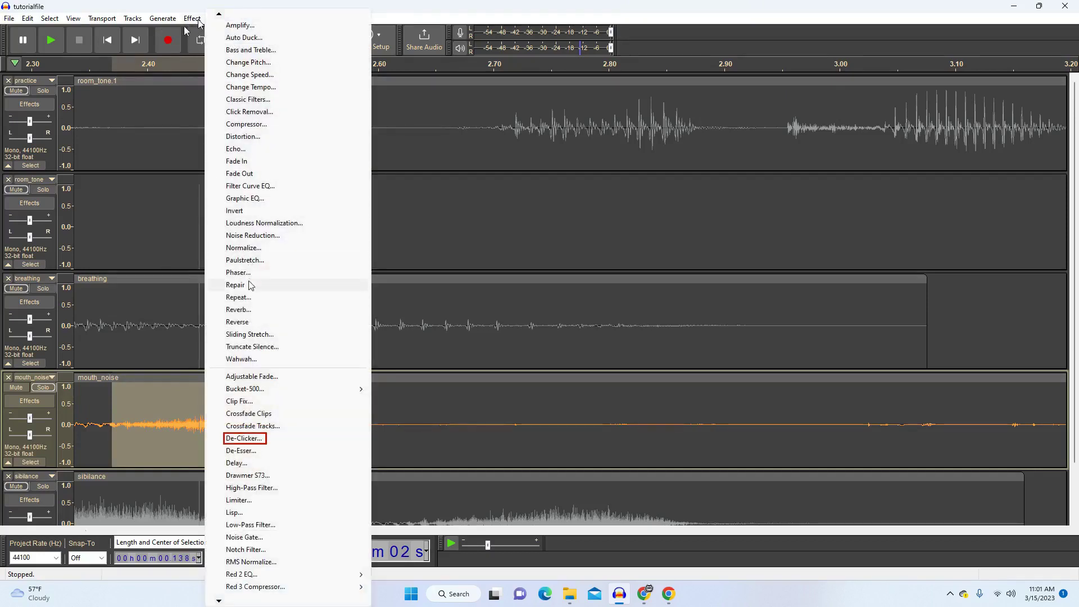
left_click(244, 439)
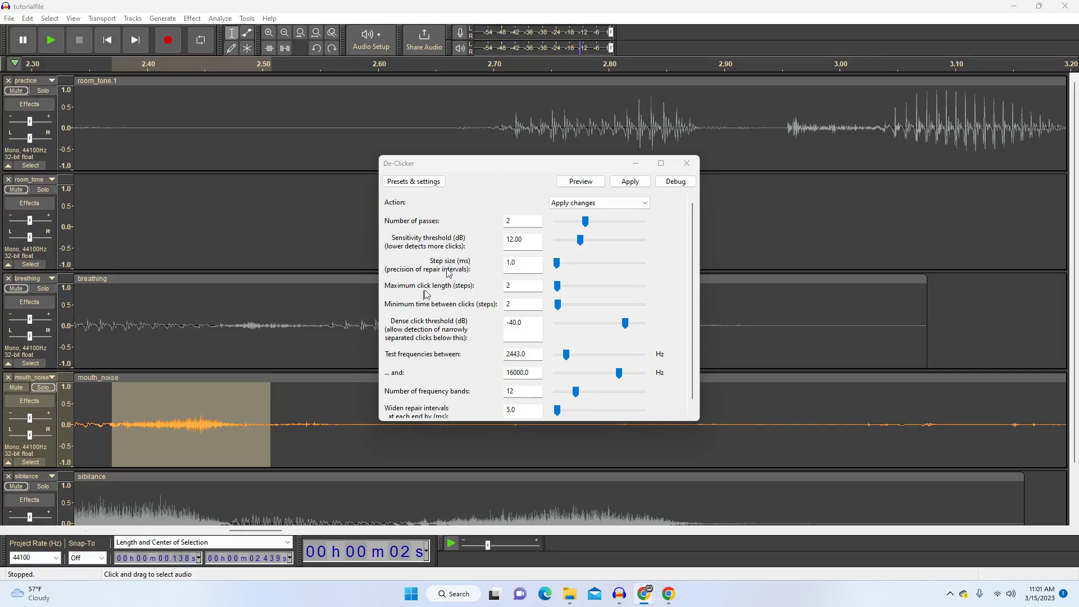
left_click(630, 181)
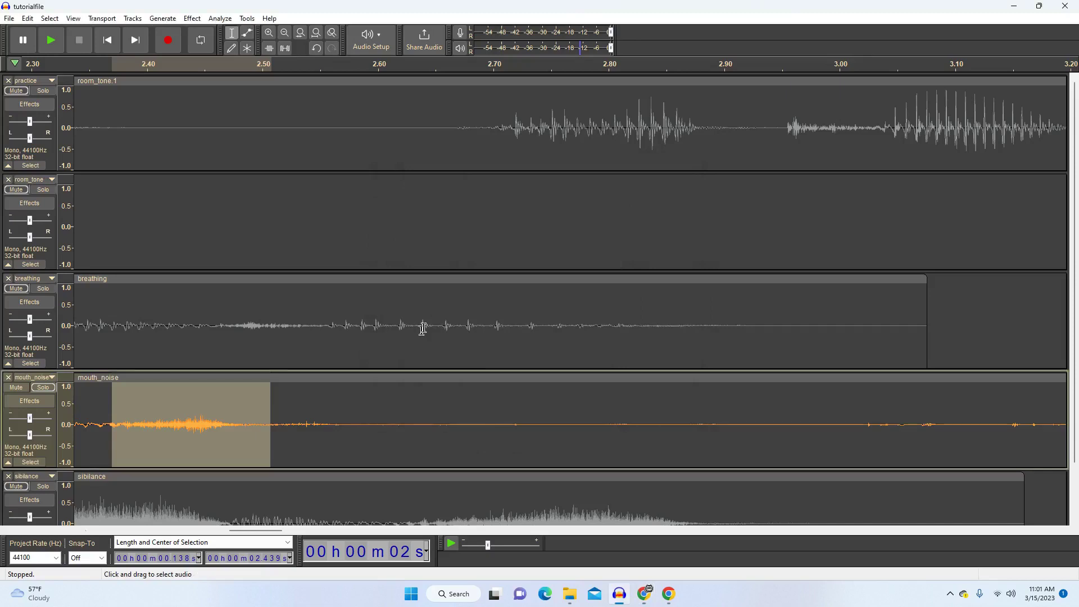
- Play the de-clicked selection, zoom out, and mute the mouth_noise track
key("space")
scroll(362, 434, "down", 1)
scroll(282, 408, "down", 3, "ctrl")
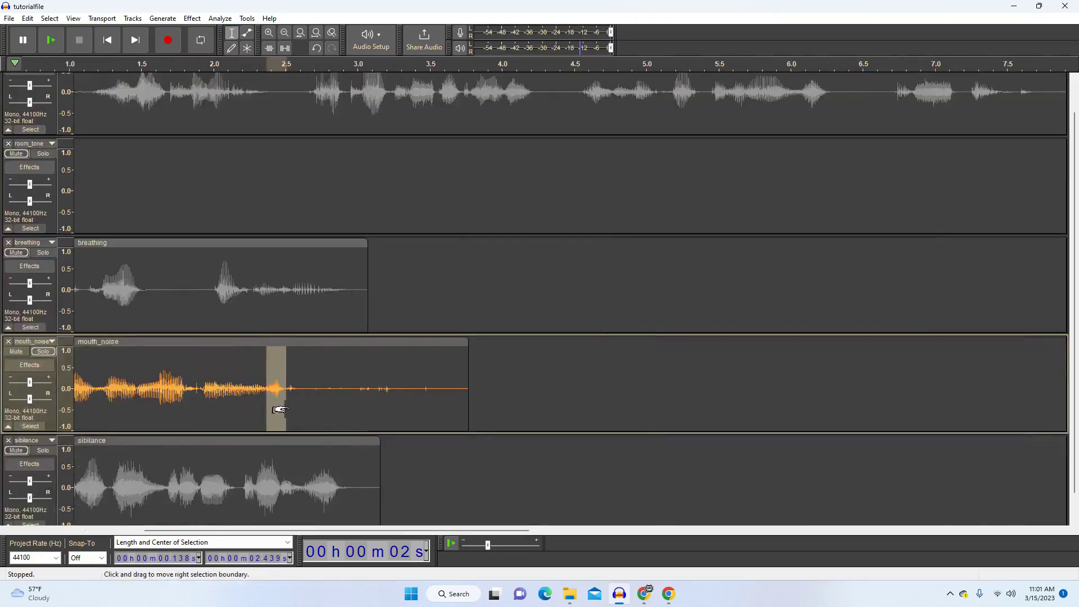
left_click(10, 352)
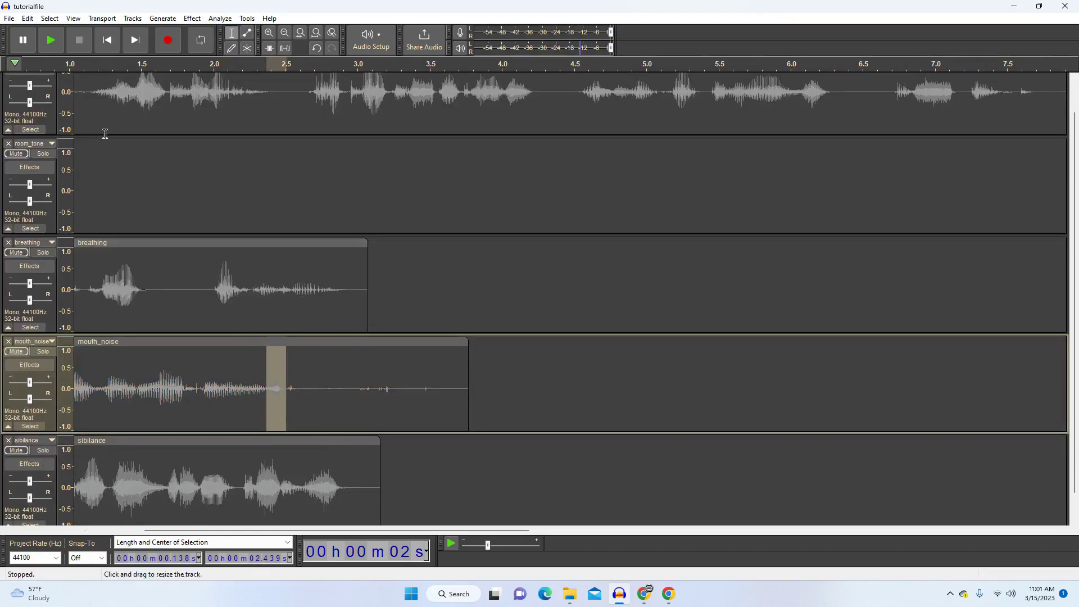
- Solo the sibilance track and play it alone from the project start, then stop
left_click(107, 40)
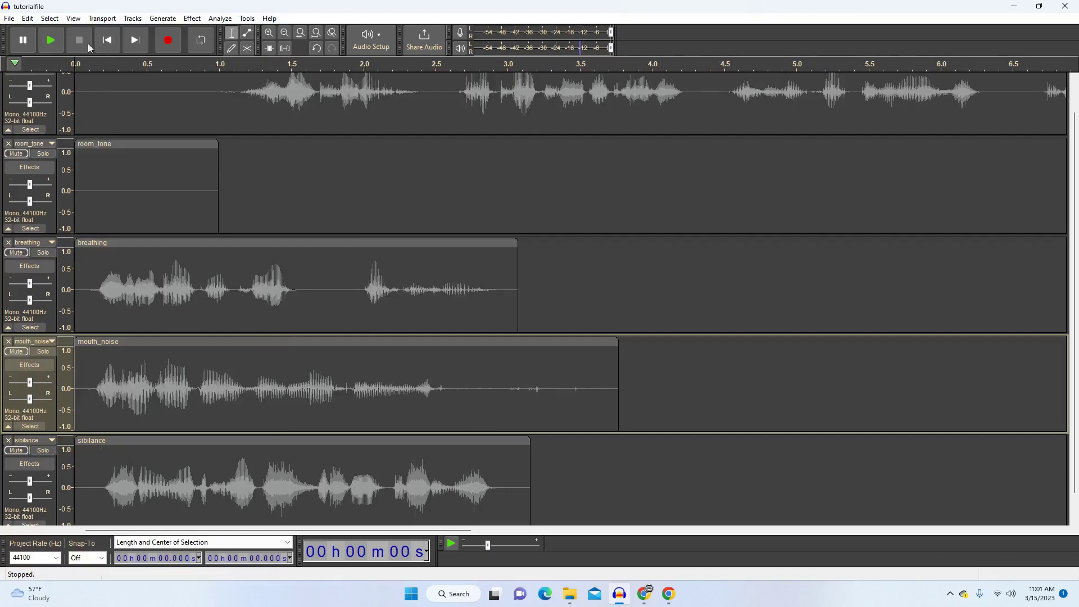
left_click(42, 450)
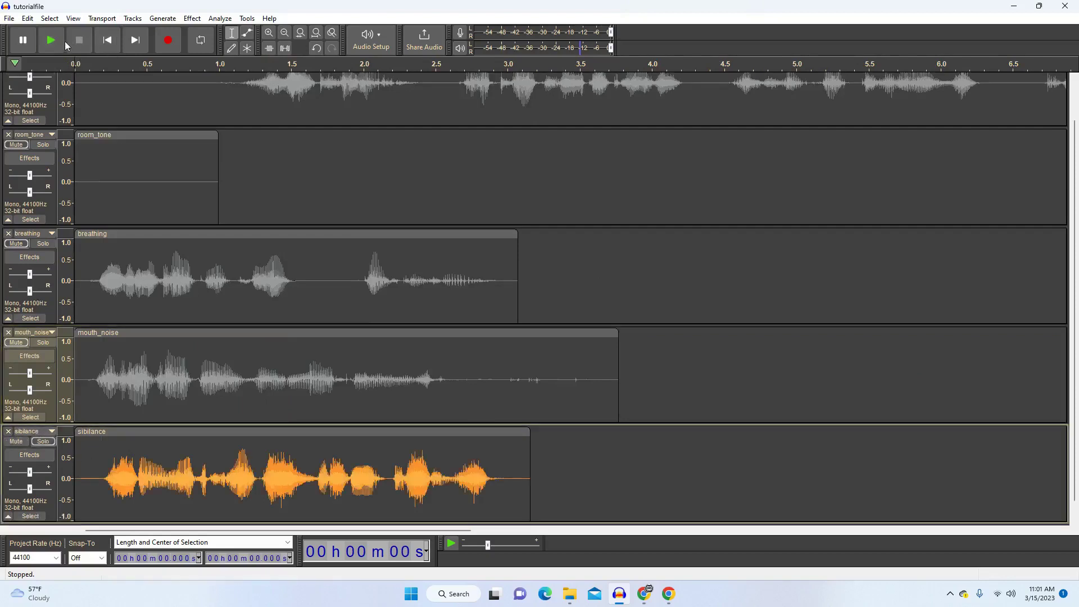
left_click(57, 49)
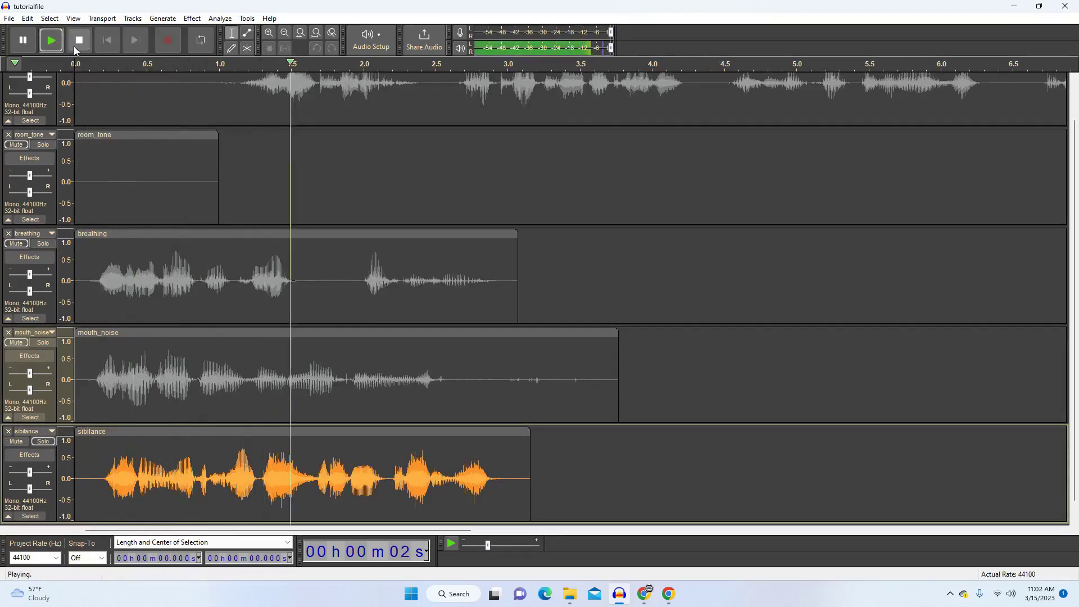
left_click(80, 43)
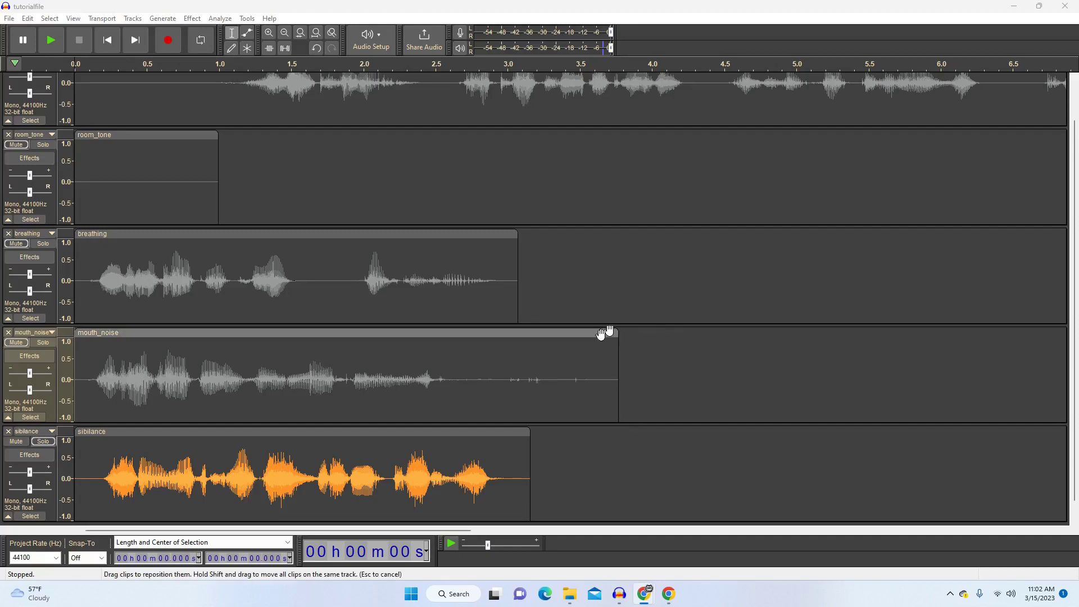
- Select the sibilance clip and open the De-Esser dialog (-20 dB threshold, 2500–8000 Hz, 10 bands)
left_click(371, 431)
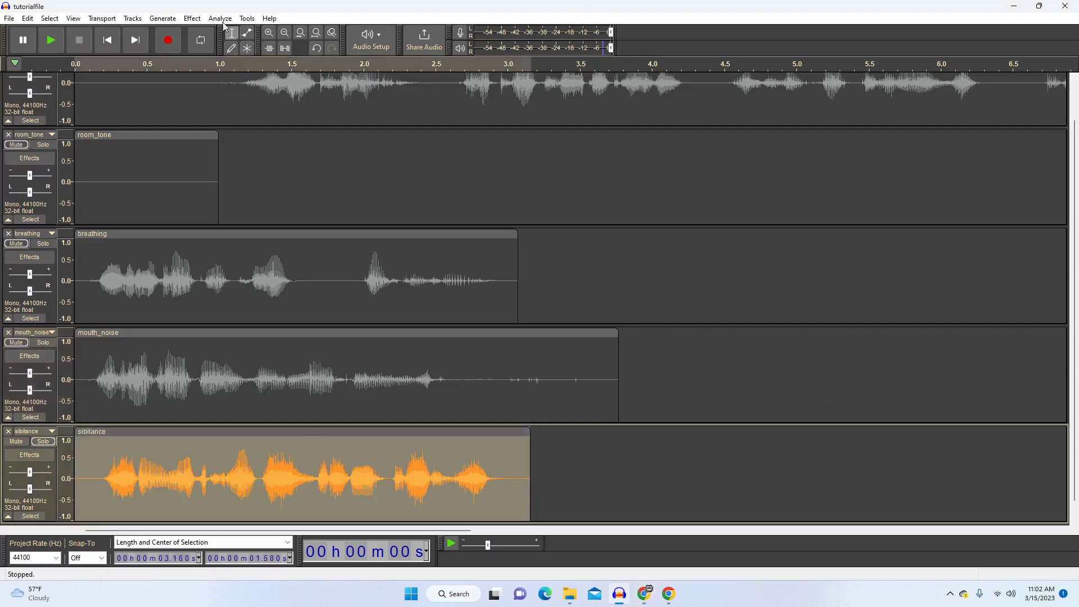
left_click(192, 18)
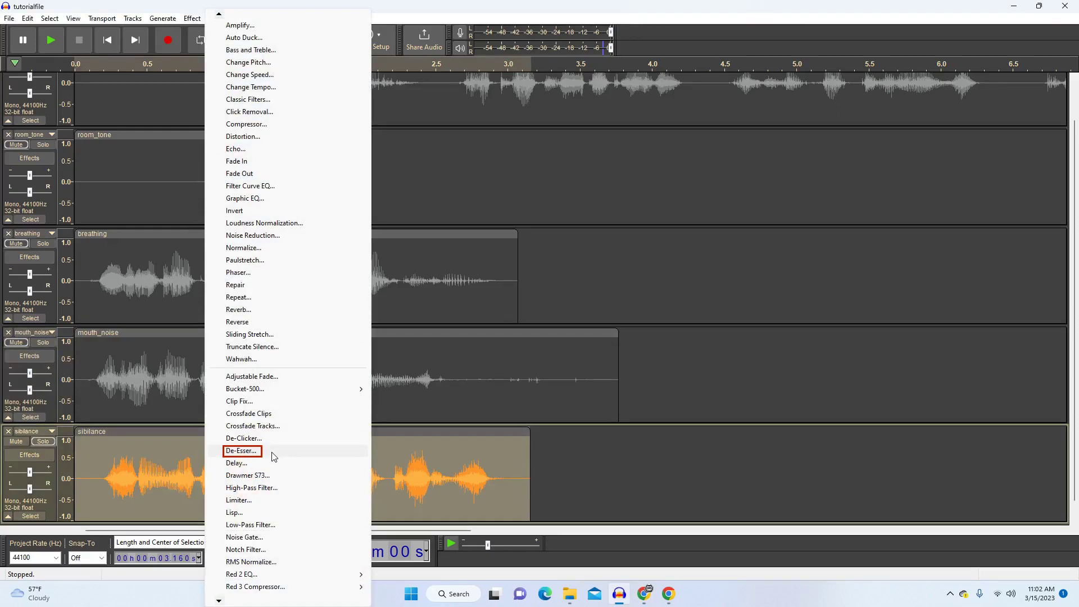
left_click(274, 457)
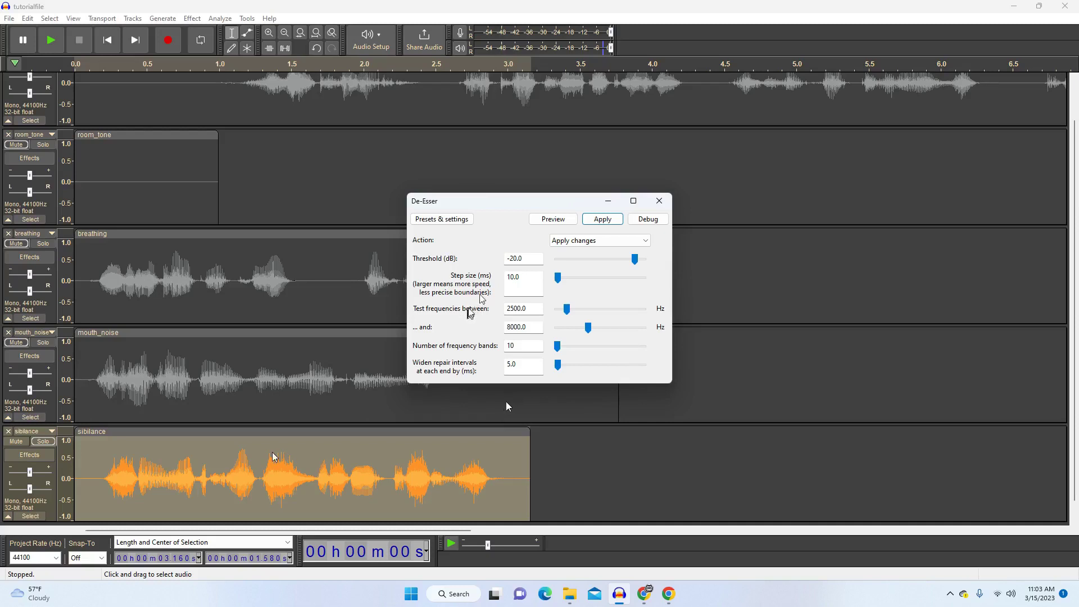
- Apply the De-Esser to the whole sibilance clip and play back the result
left_click(602, 219)
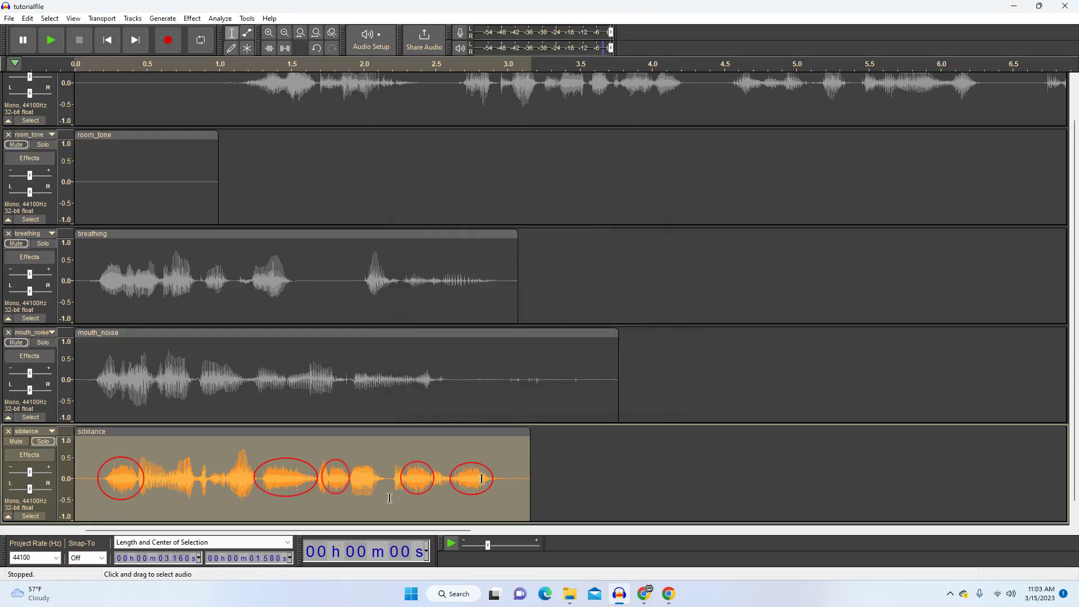
key("space")
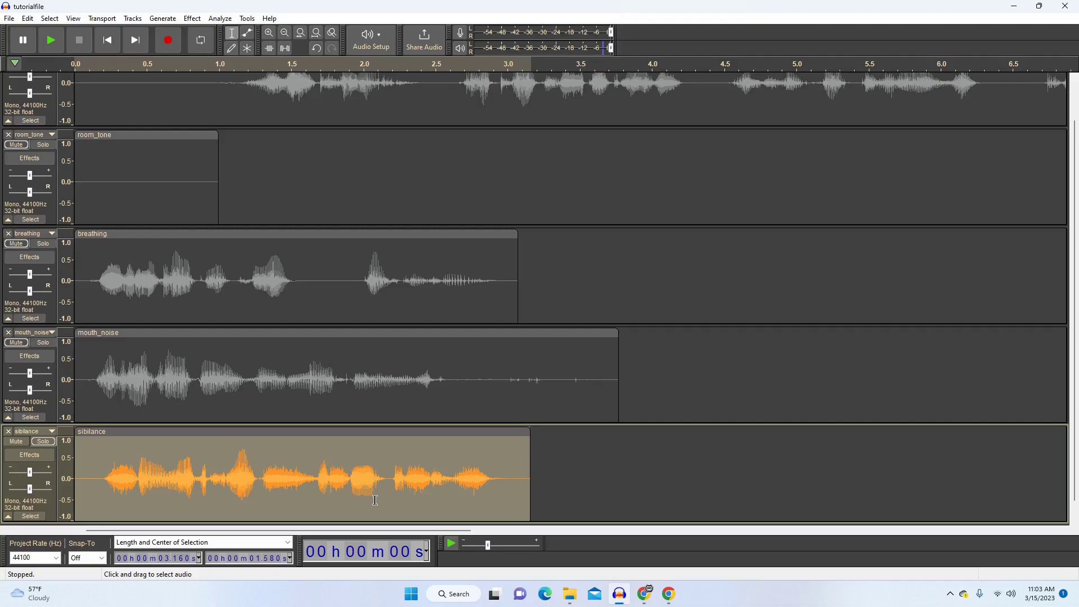
left_click(192, 18)
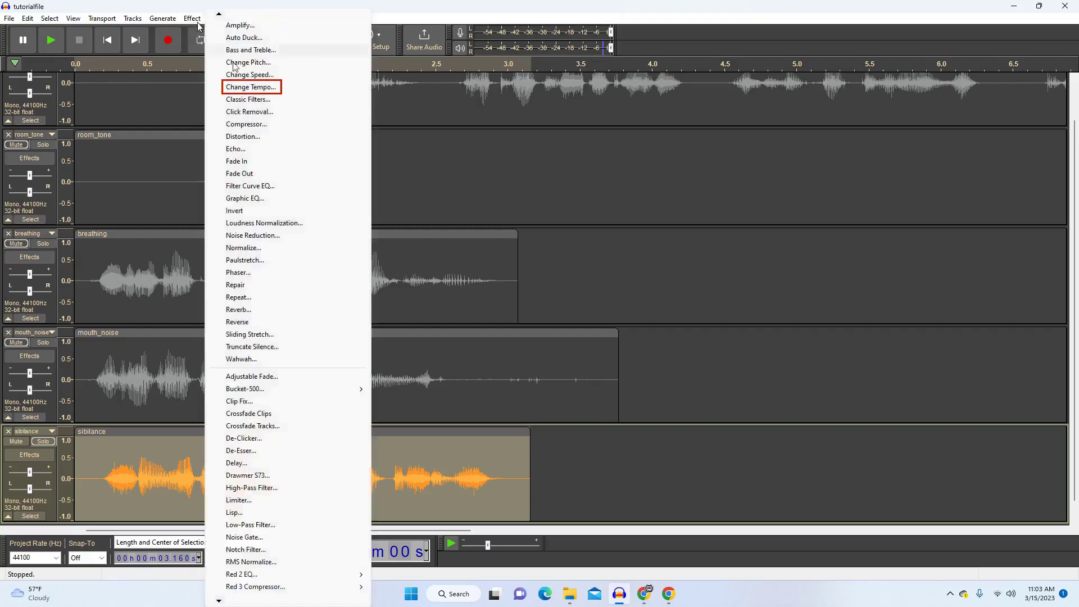
left_click(251, 87)
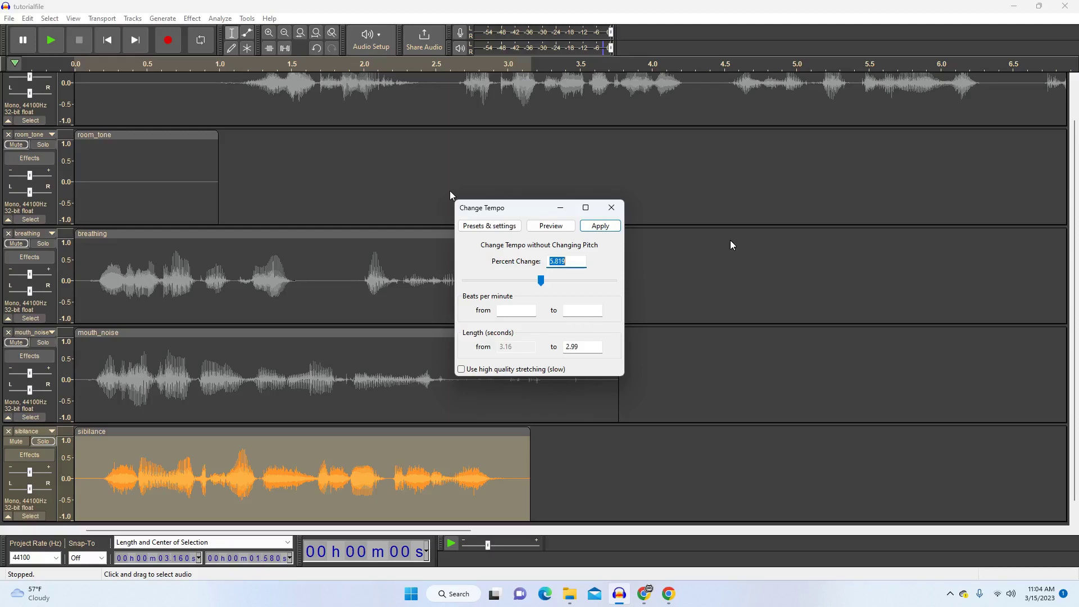
- Close the tempo settings unapplied and solo the room_tone track
left_click(611, 207)
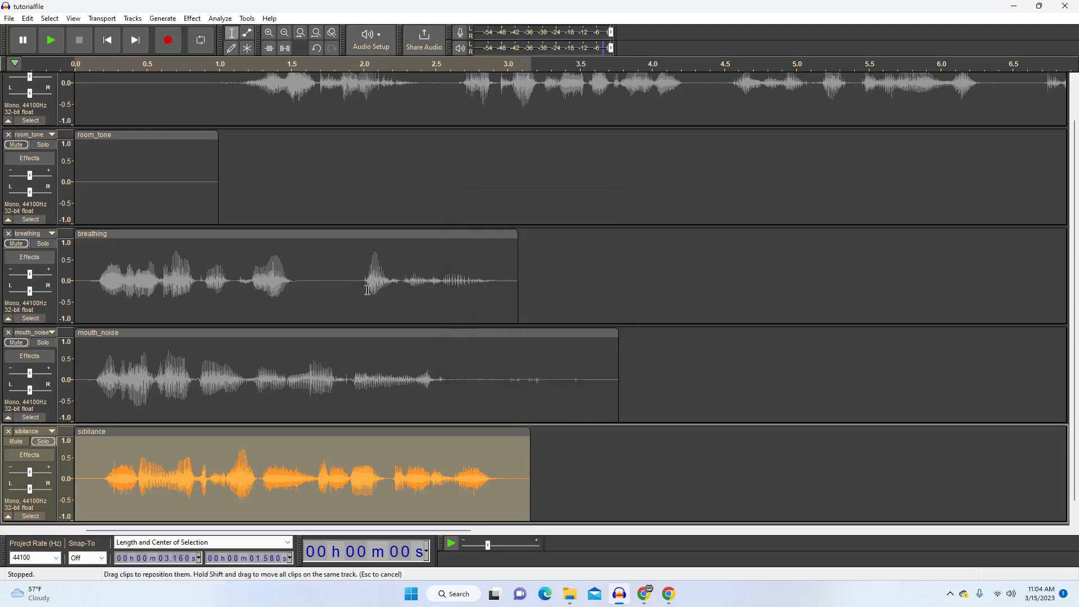
left_click(43, 144)
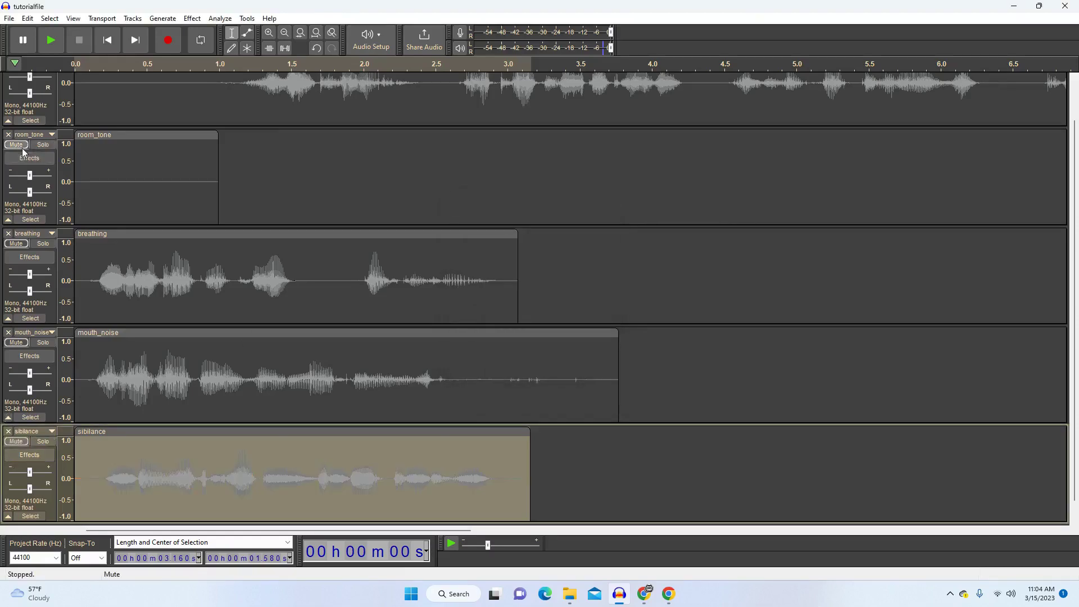
left_click(192, 18)
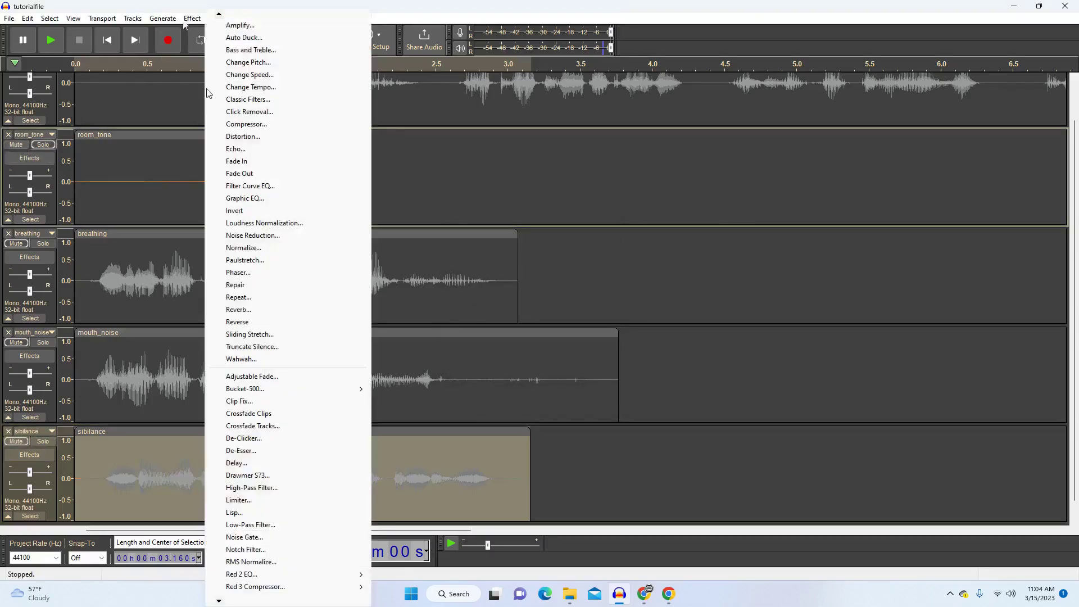
left_click(266, 237)
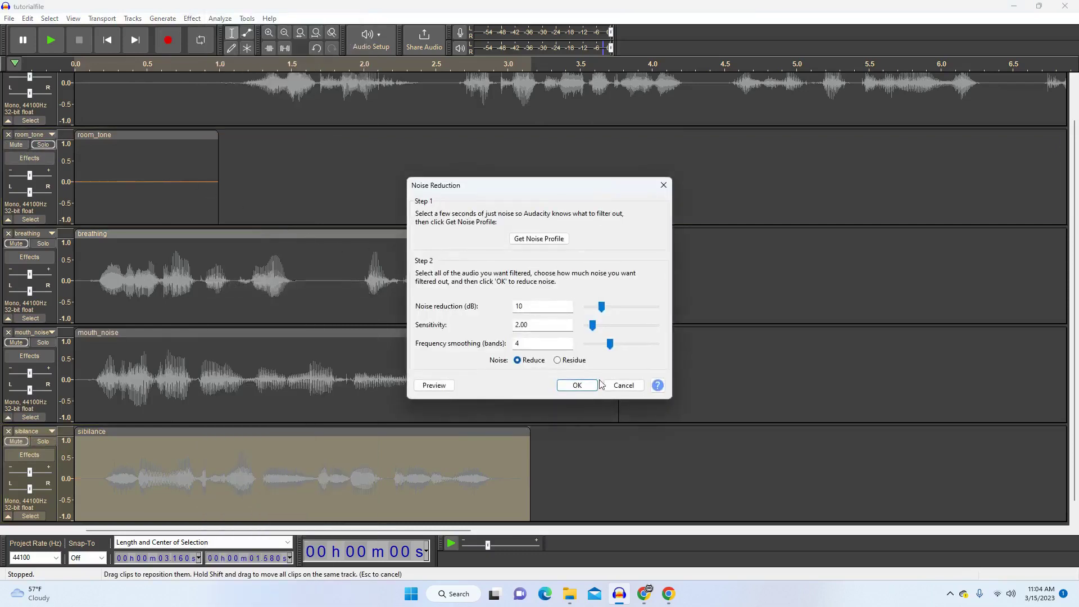
key("Escape")
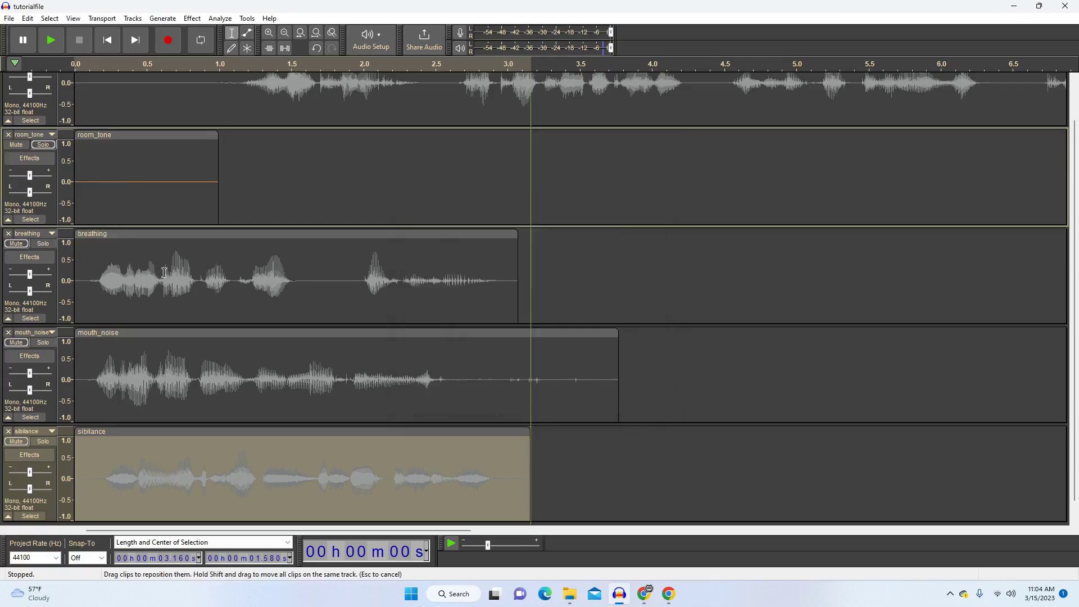
- Capture a noise profile from a 0.701-second stretch of pure room tone
left_click_drag(96, 174, 196, 200)
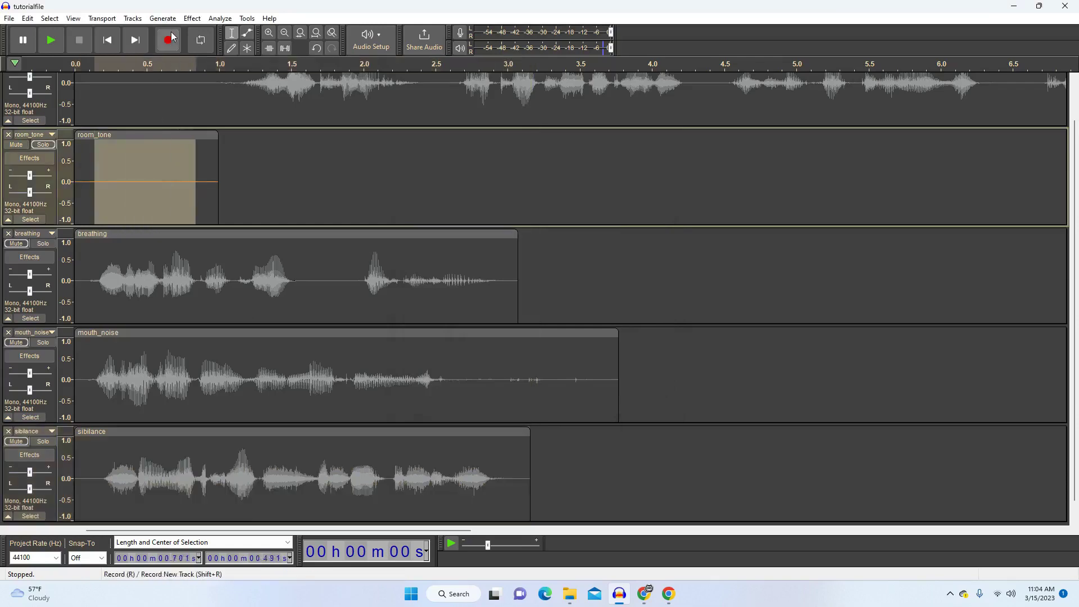
left_click(193, 18)
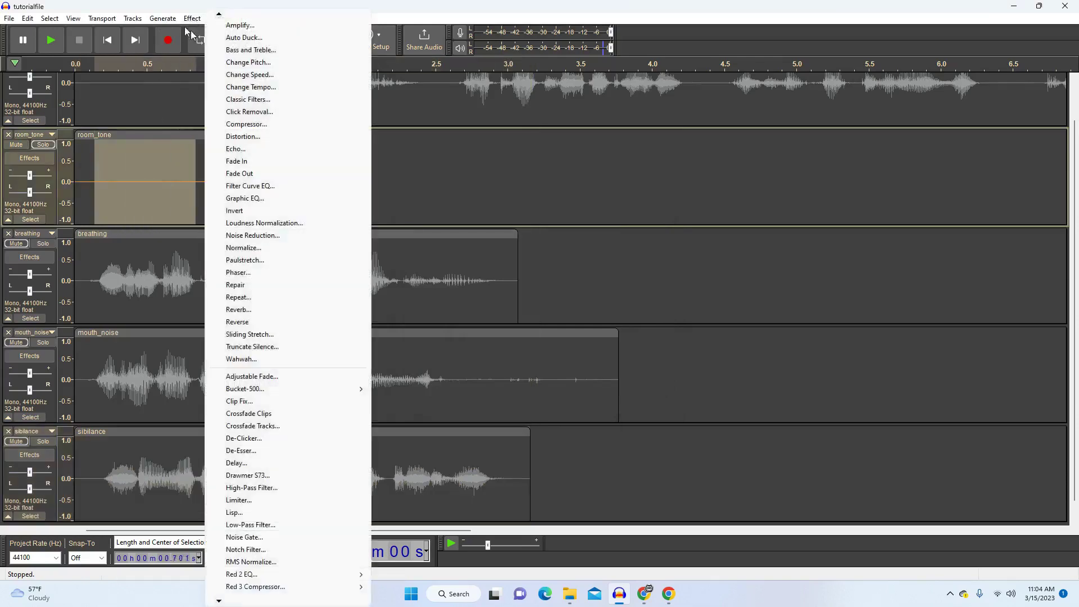
left_click(257, 235)
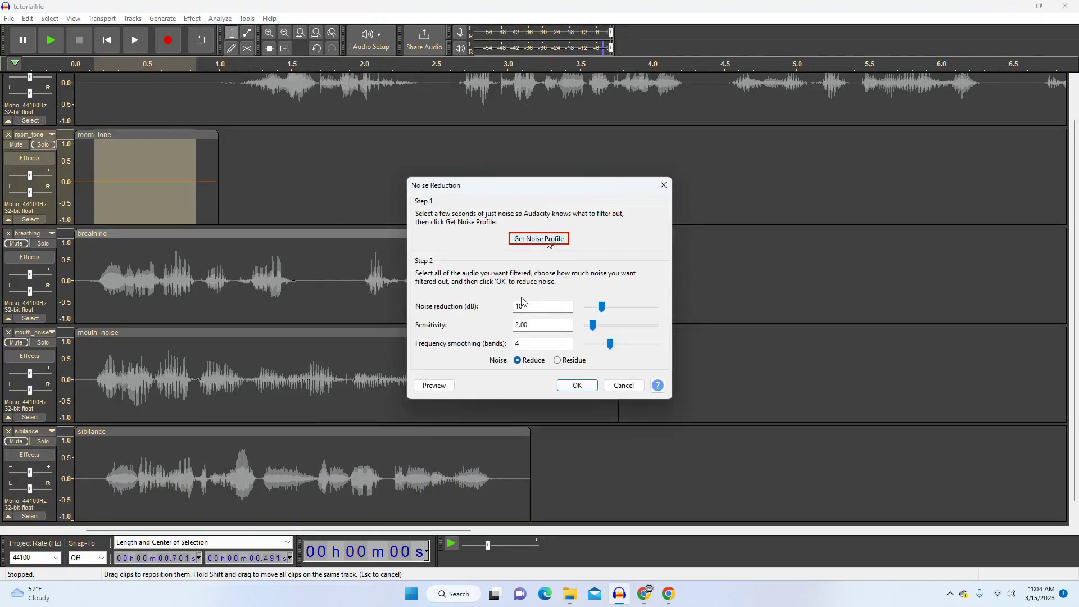
left_click(549, 242)
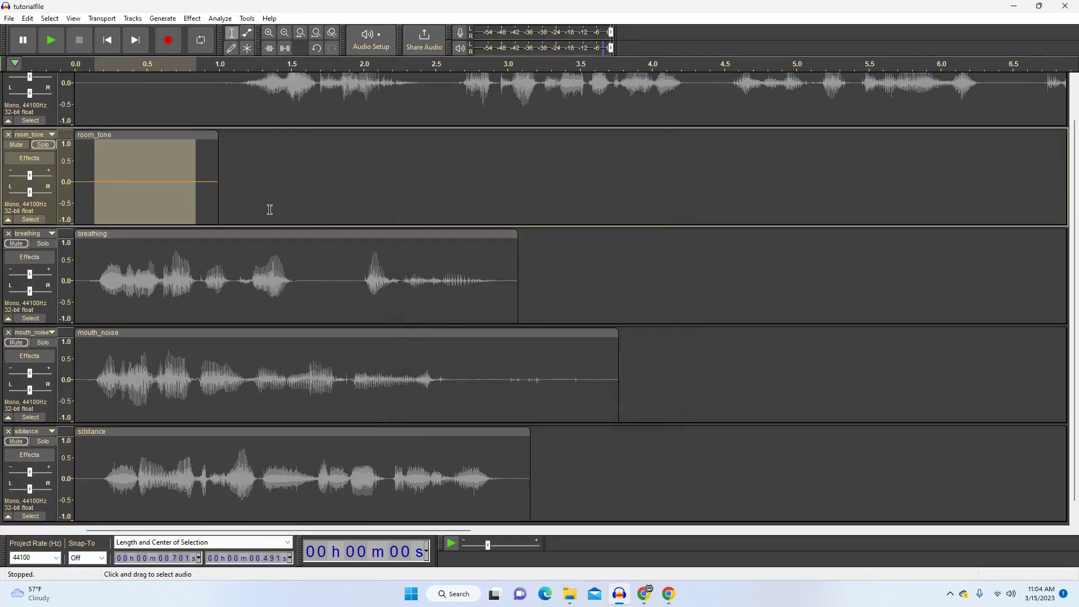
scroll(265, 209, "up", 2)
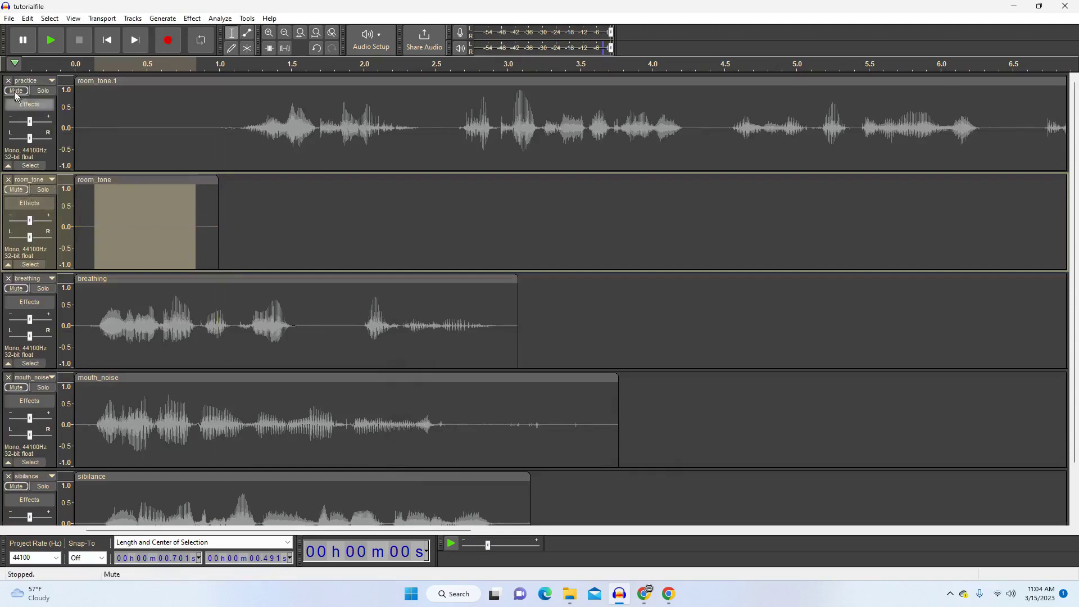
- Apply 10 dB noise reduction to roughly 0.9–2.5 s of the practice track, then deselect
left_click(31, 112)
left_click_drag(208, 127, 434, 154)
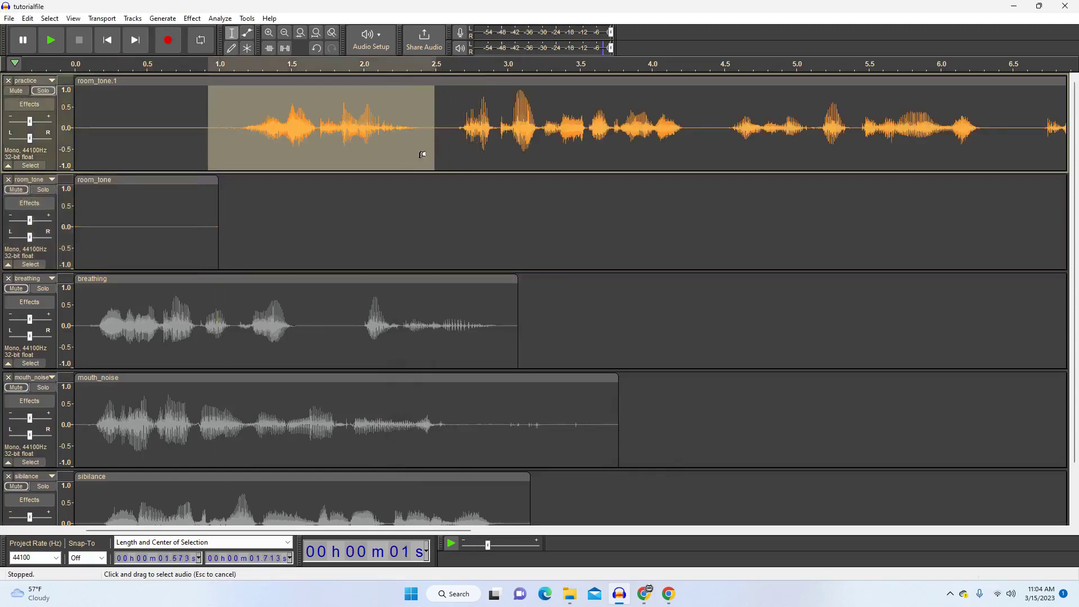
left_click(192, 19)
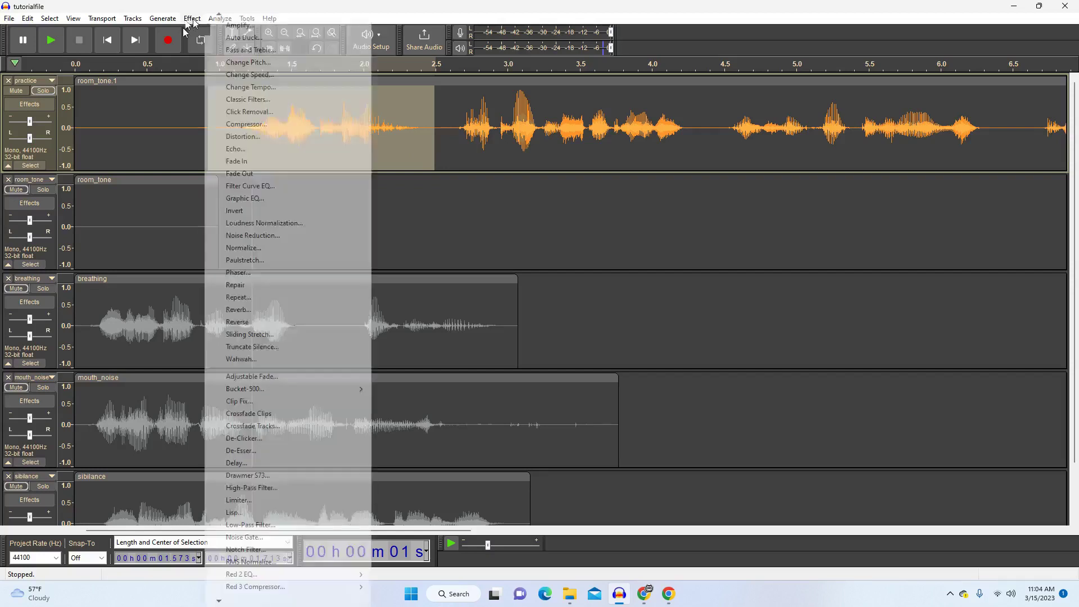
left_click(273, 237)
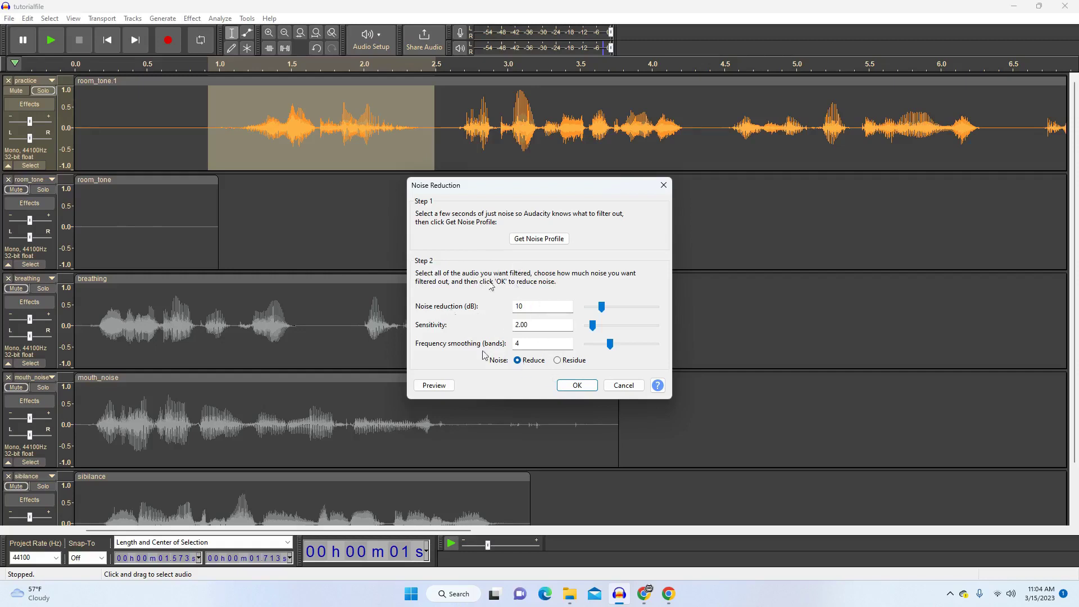
left_click(586, 386)
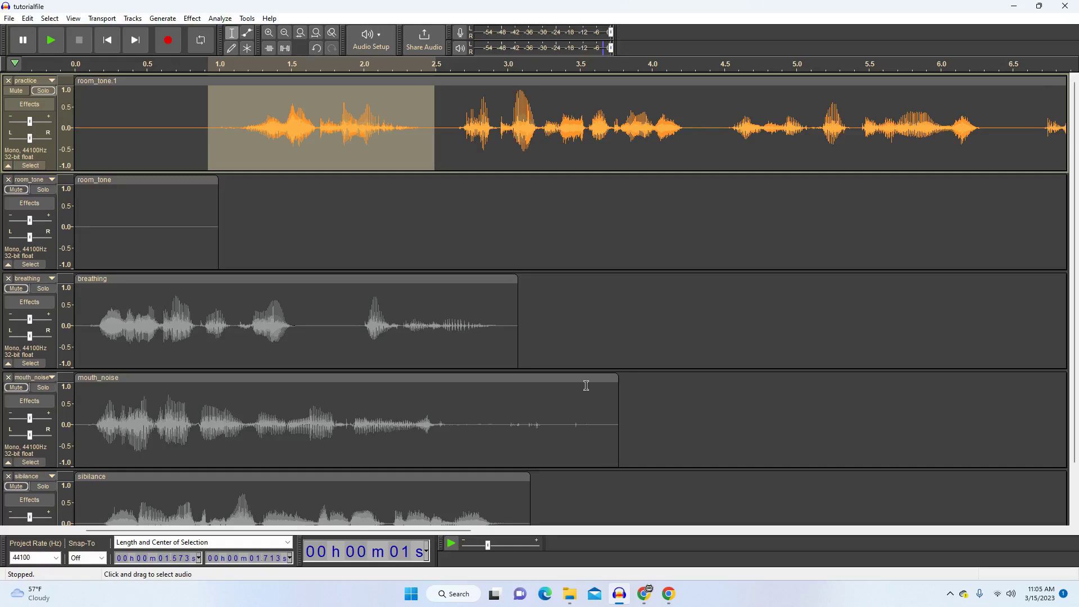
left_click(393, 190)
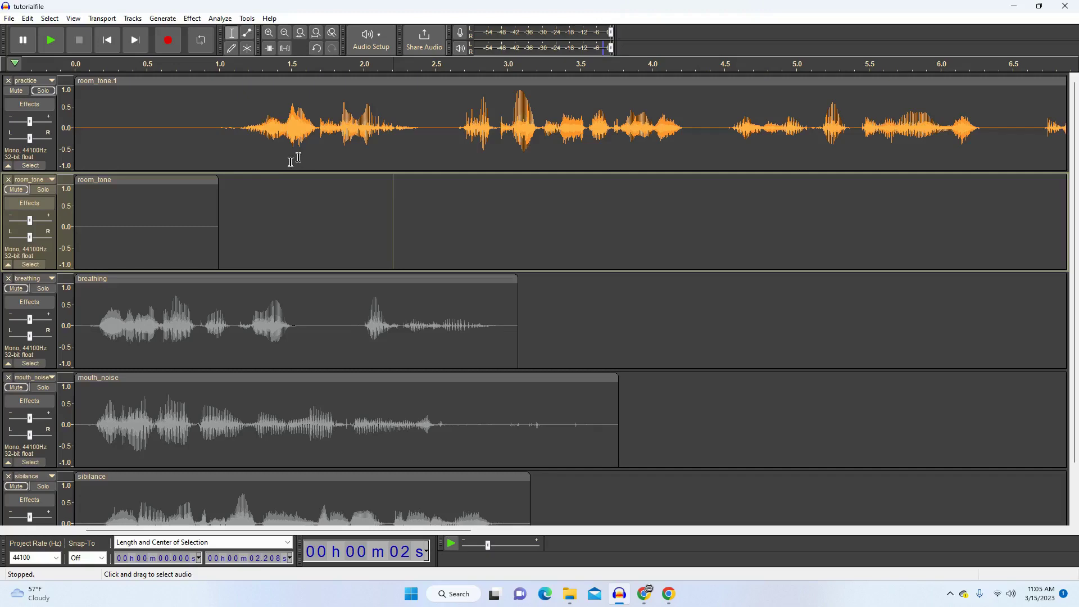
- Show the Export submenu under the File menu
left_click(10, 21)
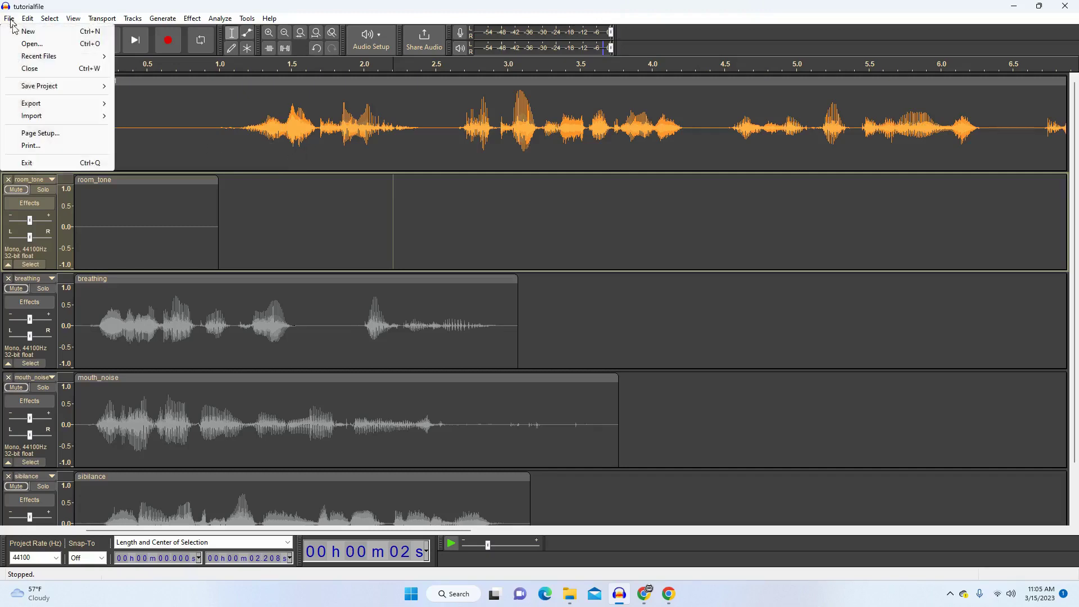
mouse_move(45, 106)
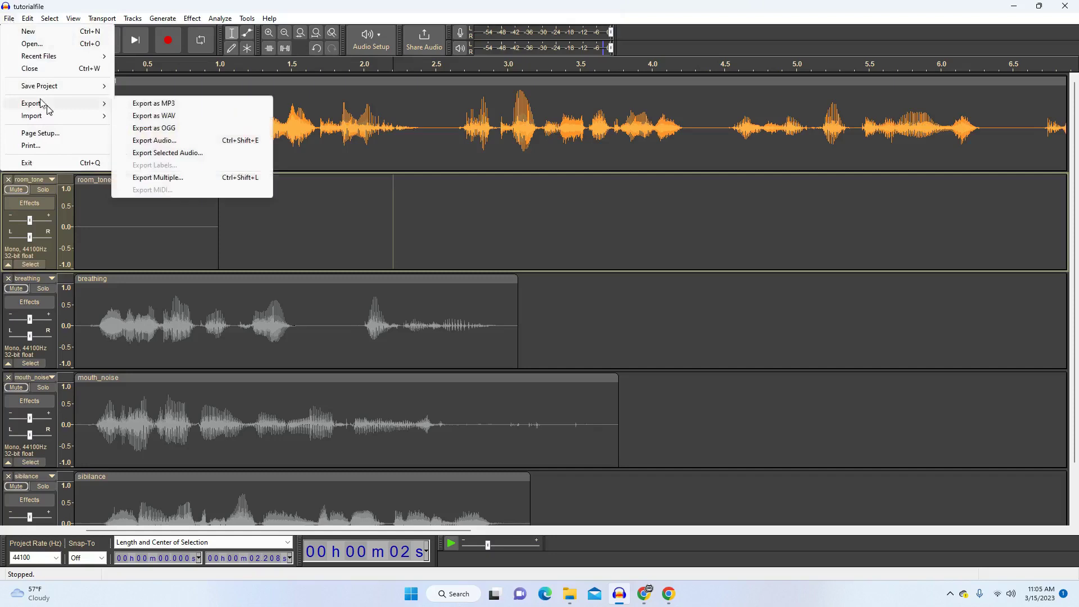
- Save an MP3 export at Standard 170–210 kbps under the existing audition file's name
left_click(183, 107)
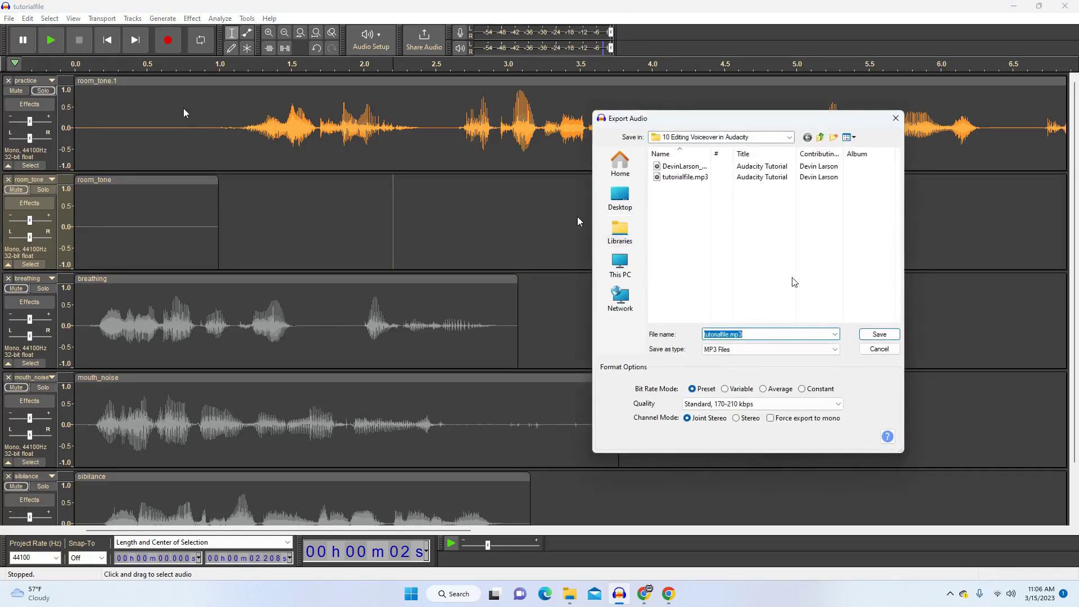
left_click(698, 168)
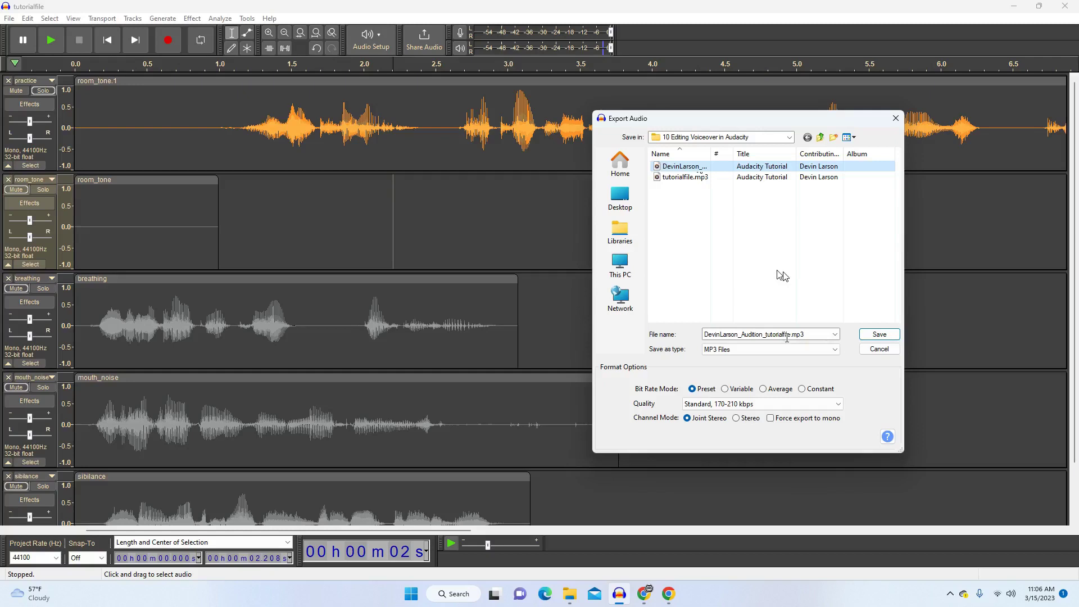
left_click(878, 334)
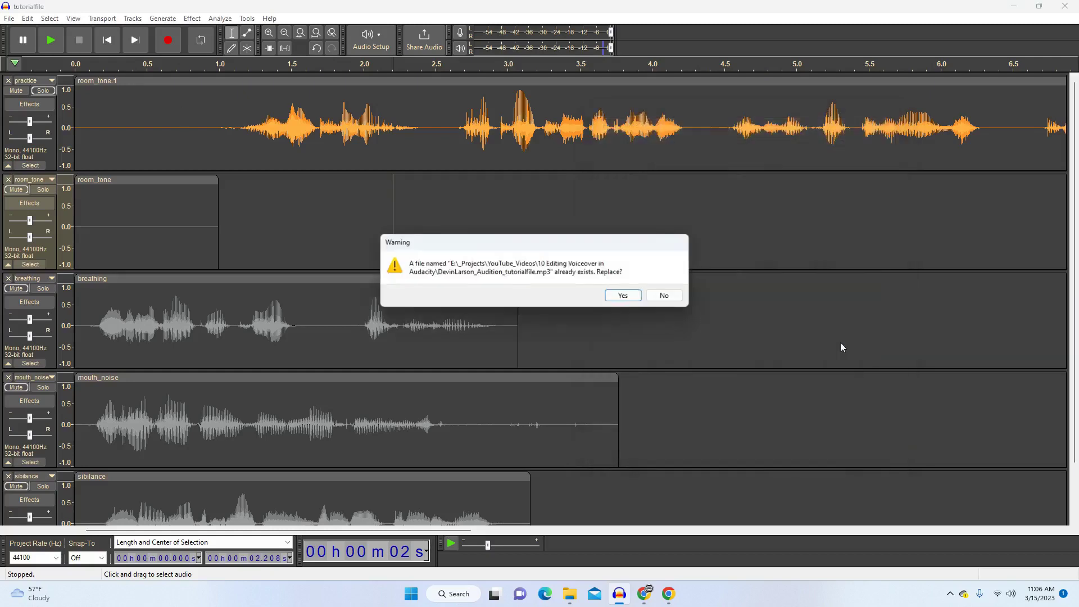
- Overwrite the old file and accept tags with title 'Audacity Tutorial' and year 2023
left_click(629, 295)
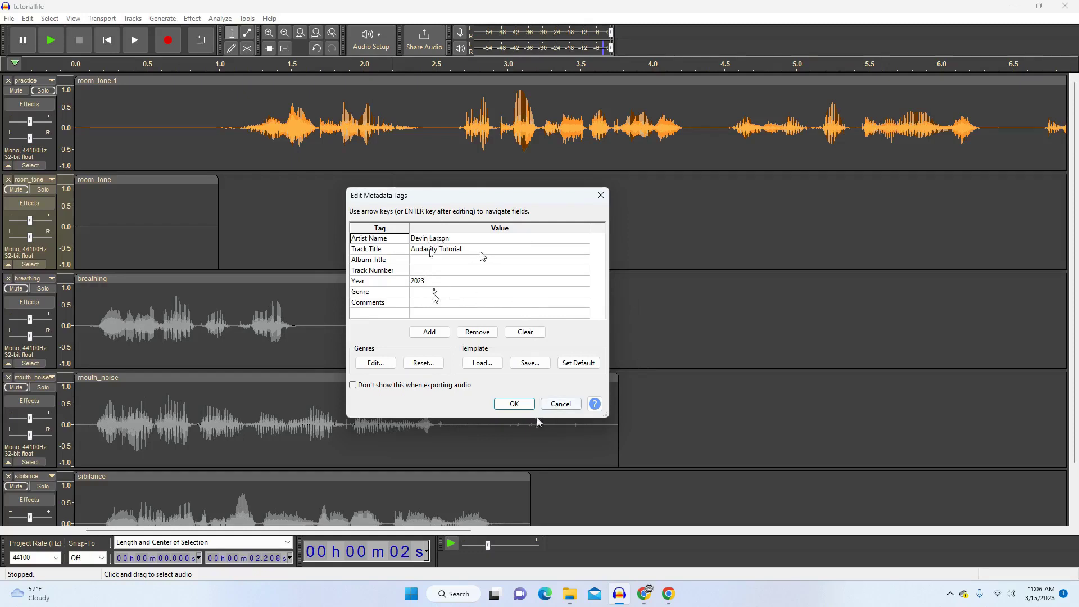
left_click(511, 402)
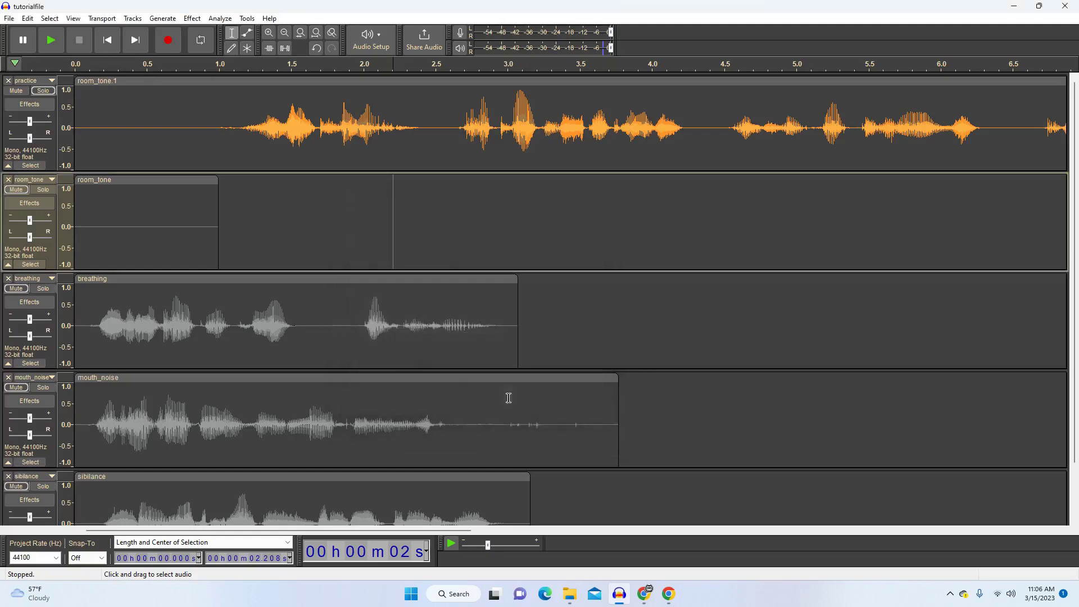